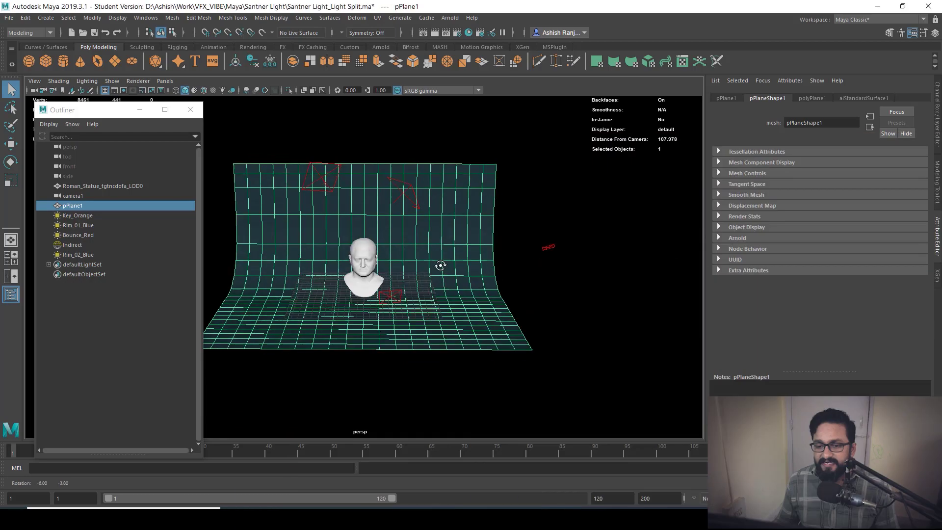
# Open the Arnold RenderView and examine the existing render of the lit statue up close
pyautogui.scroll(3, 418, 270)
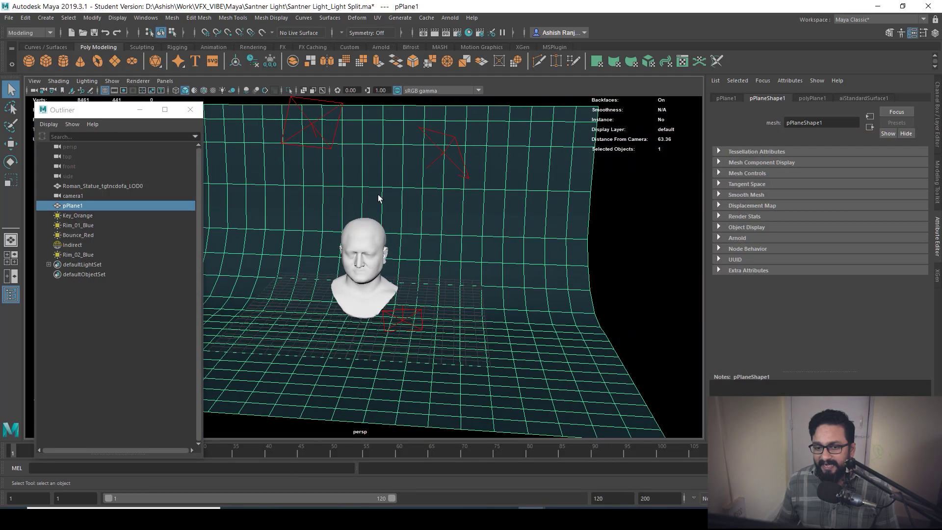
pyautogui.click(450, 17)
pyautogui.click(469, 44)
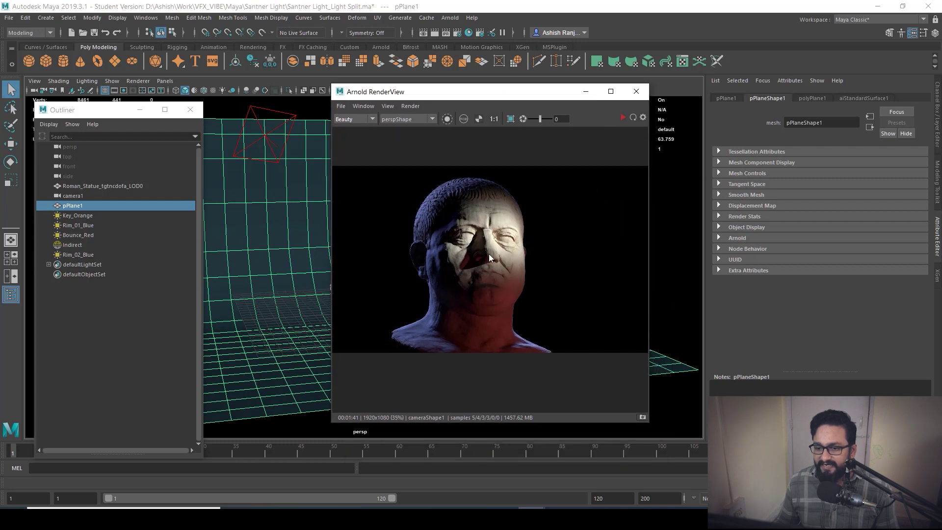
pyautogui.scroll(2, 493, 254)
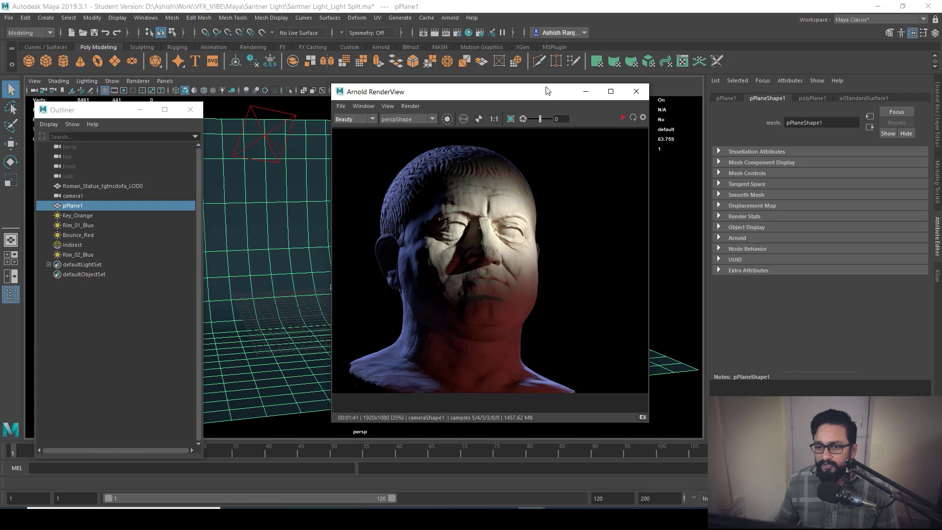
pyautogui.moveTo(550, 90); pyautogui.dragTo(544, 85)
pyautogui.click(579, 86)
# Add the direct AOV to the active AOVs in the Arnold render settings
pyautogui.click(458, 33)
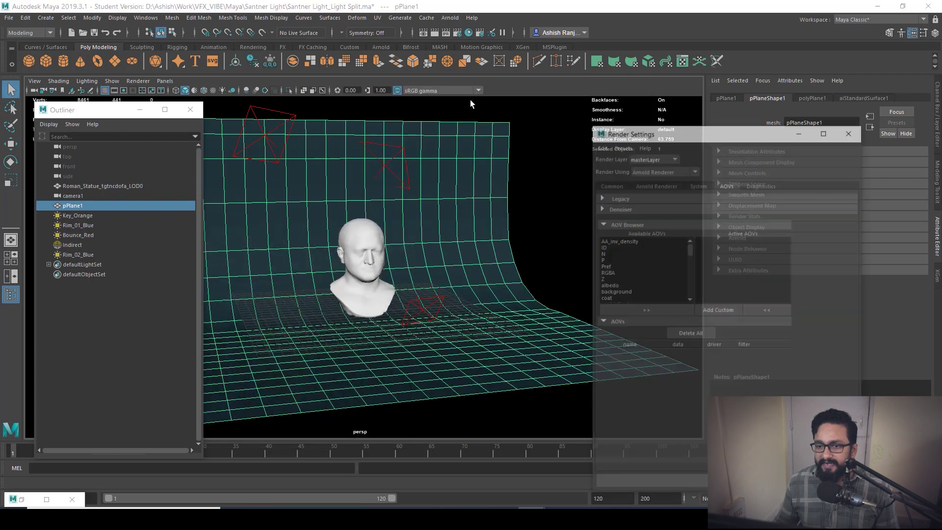
pyautogui.moveTo(649, 135); pyautogui.dragTo(373, 74)
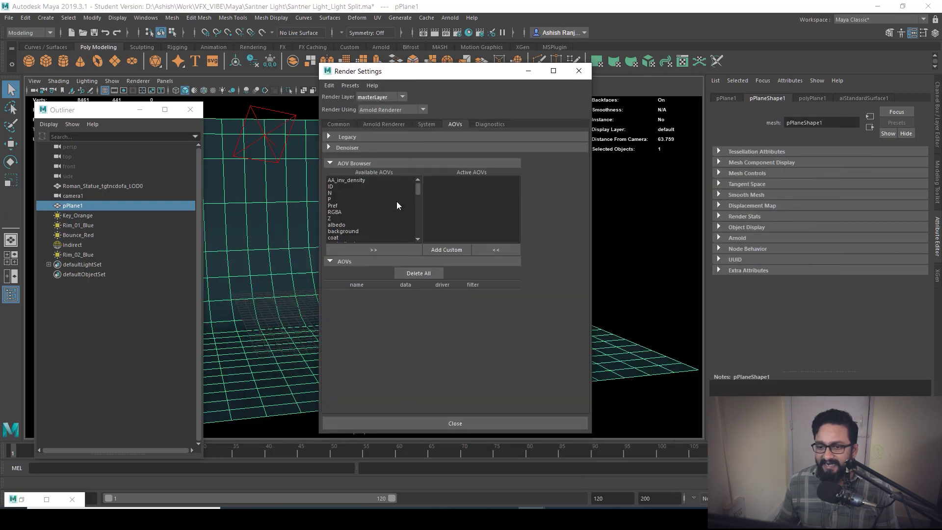
pyautogui.scroll(-3, 365, 193)
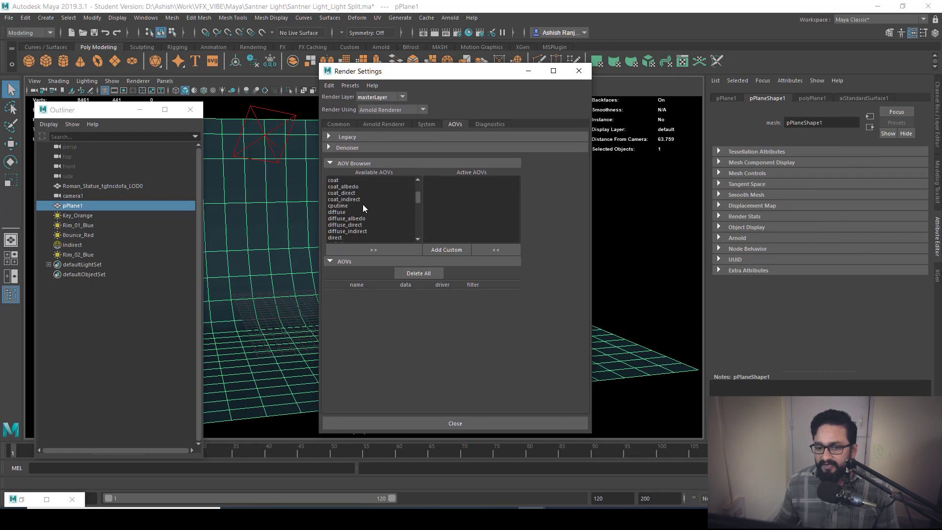
pyautogui.click(352, 219)
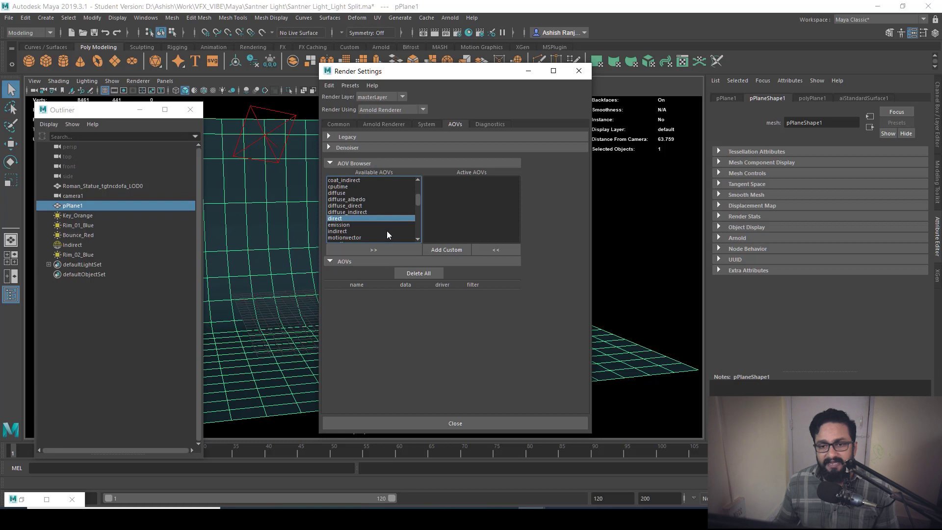
pyautogui.click(373, 249)
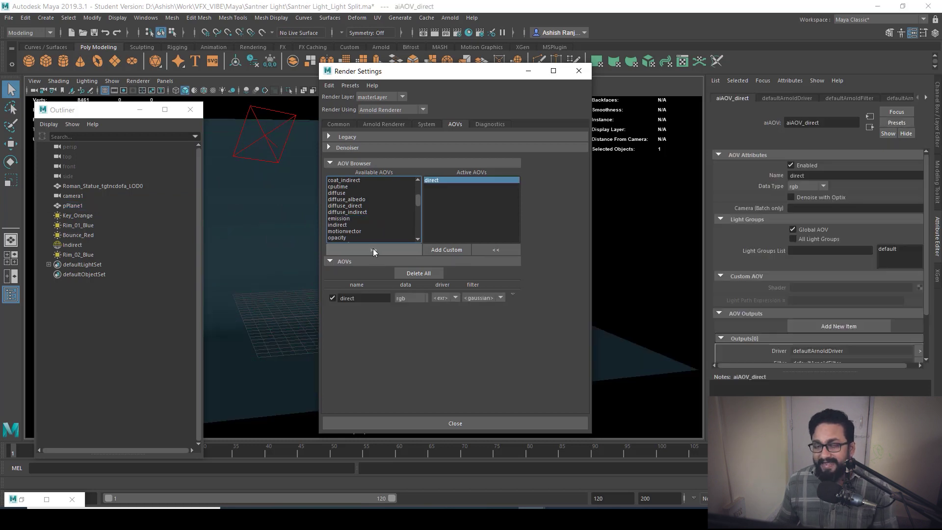
pyautogui.click(528, 72)
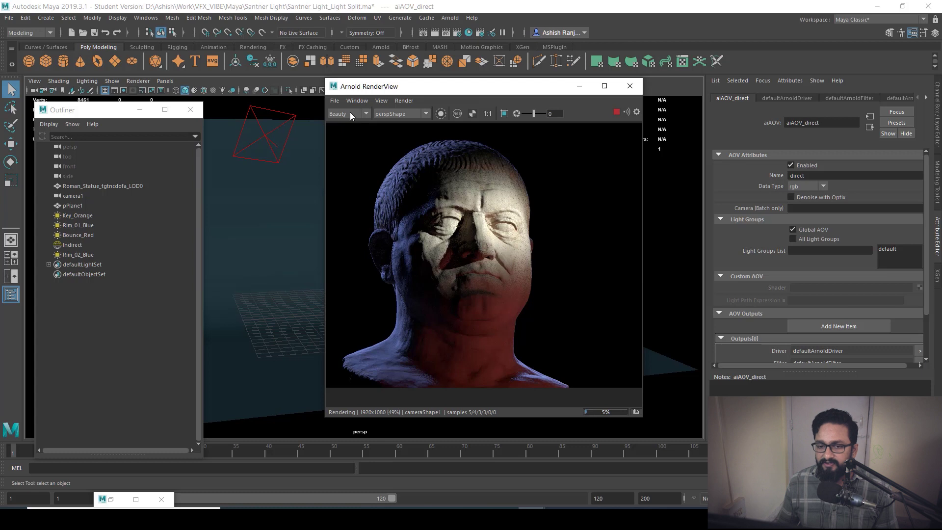
# View the direct AOV of the statue in the Arnold RenderView and stop the running render
pyautogui.click(339, 129)
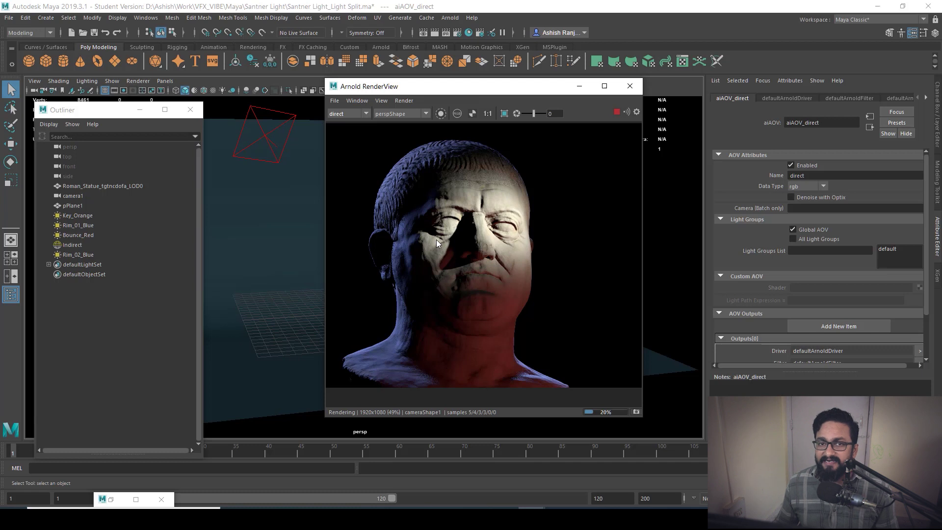
pyautogui.click(616, 112)
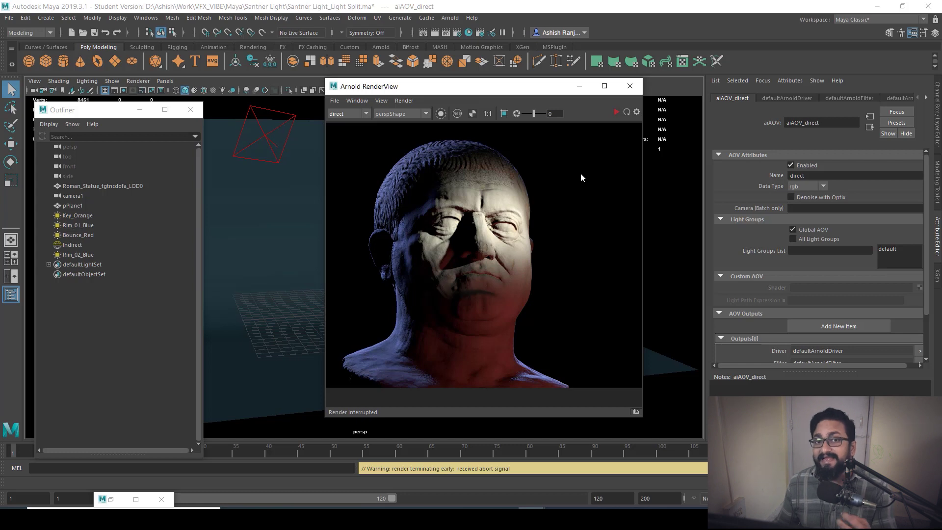
pyautogui.click(584, 91)
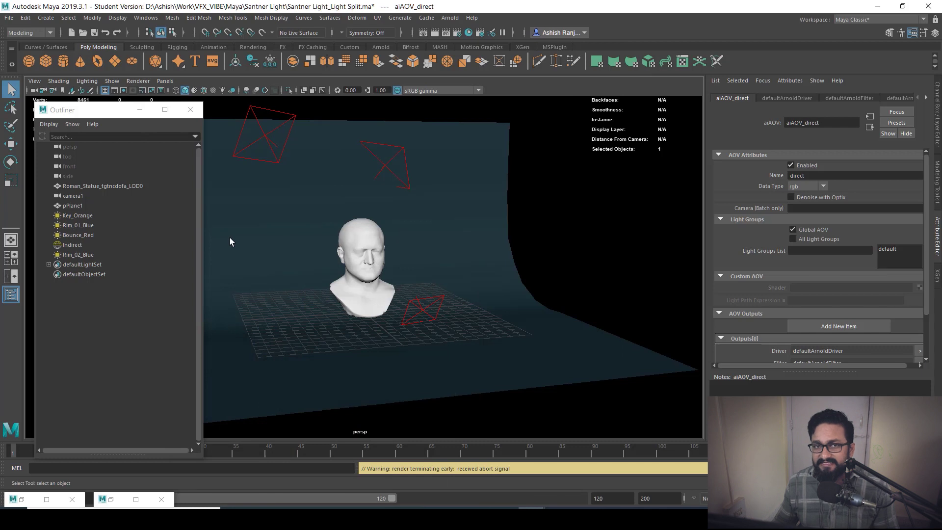
# Create a custom AOV named RGBA_Key_Orange in the render settings
pyautogui.click(111, 499)
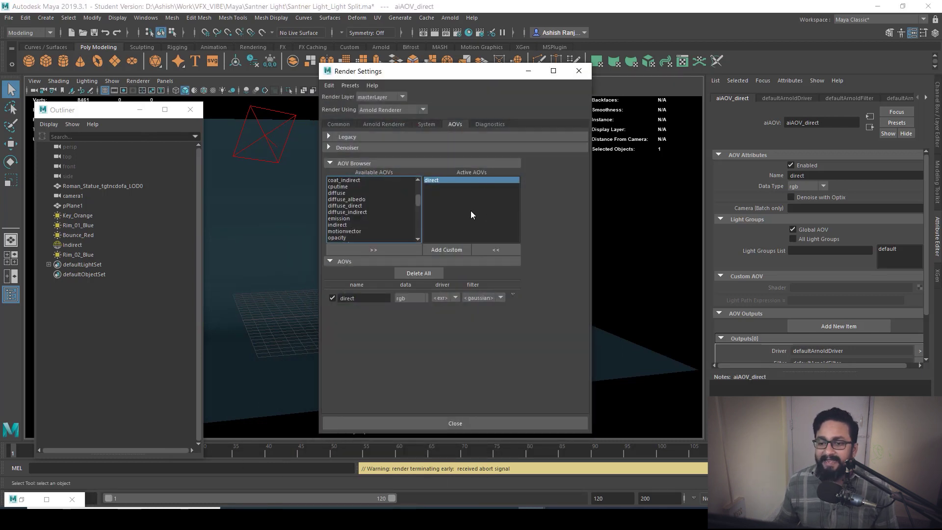
pyautogui.scroll(-6, 398, 201)
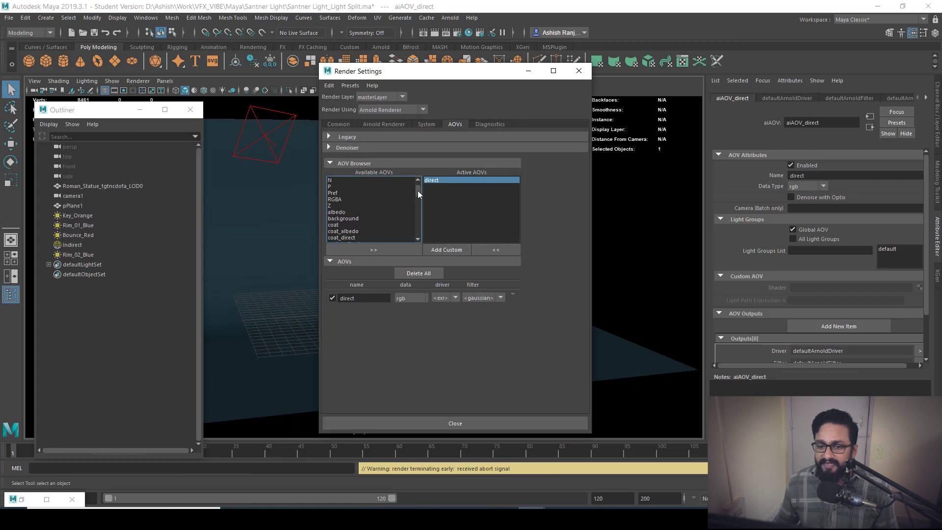
pyautogui.moveTo(417, 215); pyautogui.dragTo(416, 180)
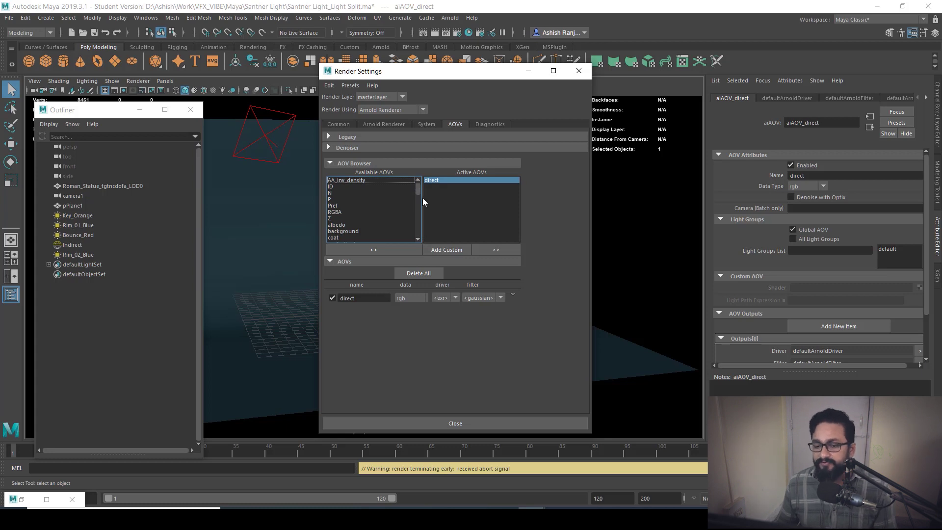
pyautogui.click(444, 251)
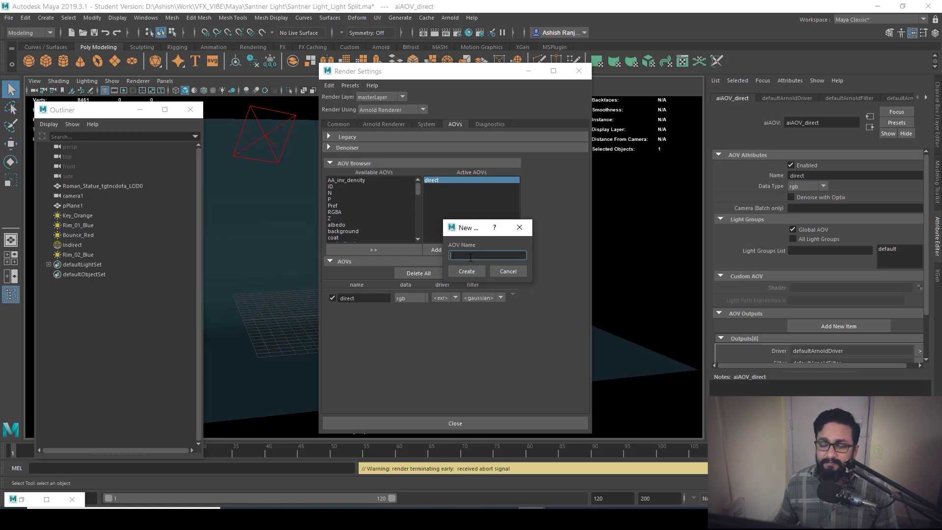
pyautogui.write('RGBA_Key')
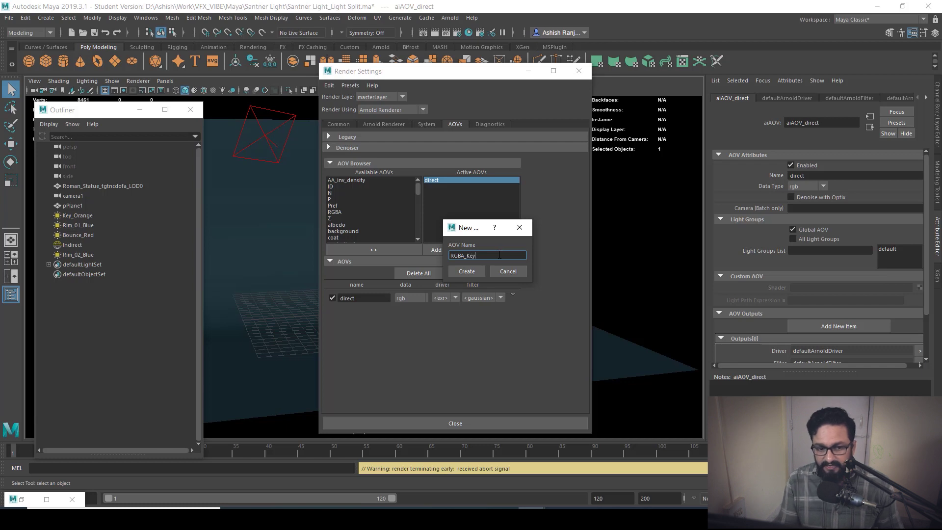
pyautogui.write('Orange')
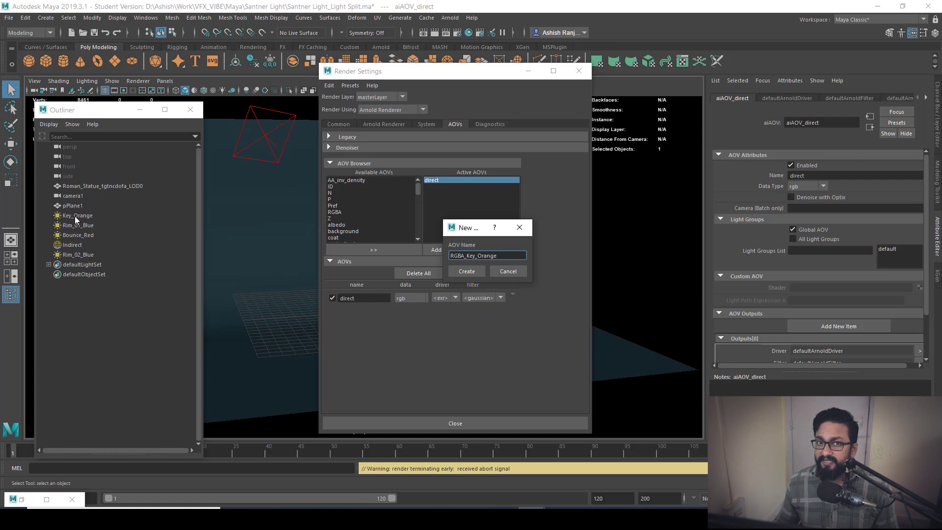
pyautogui.click(467, 272)
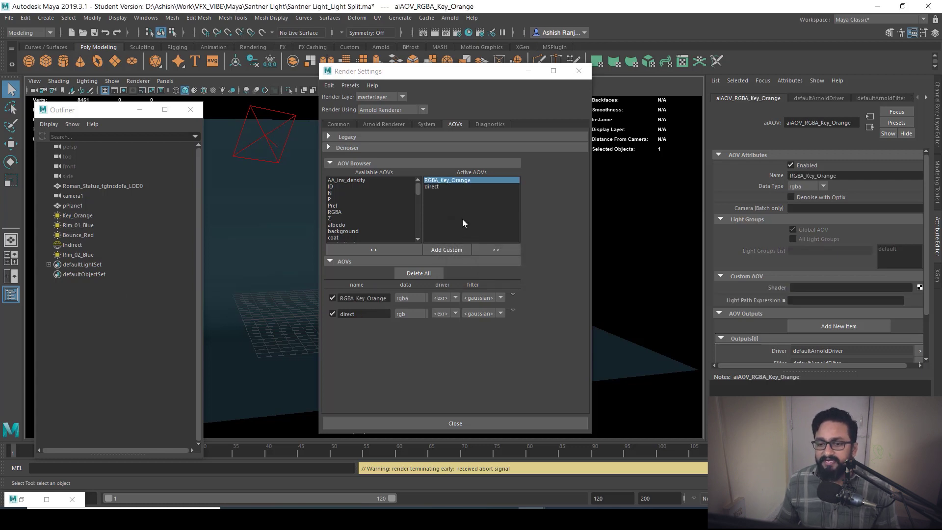
# Set the AOV Light Group of the Key_Orange light to Key_Orange, copying the light's own name
pyautogui.moveTo(425, 77); pyautogui.dragTo(476, 98)
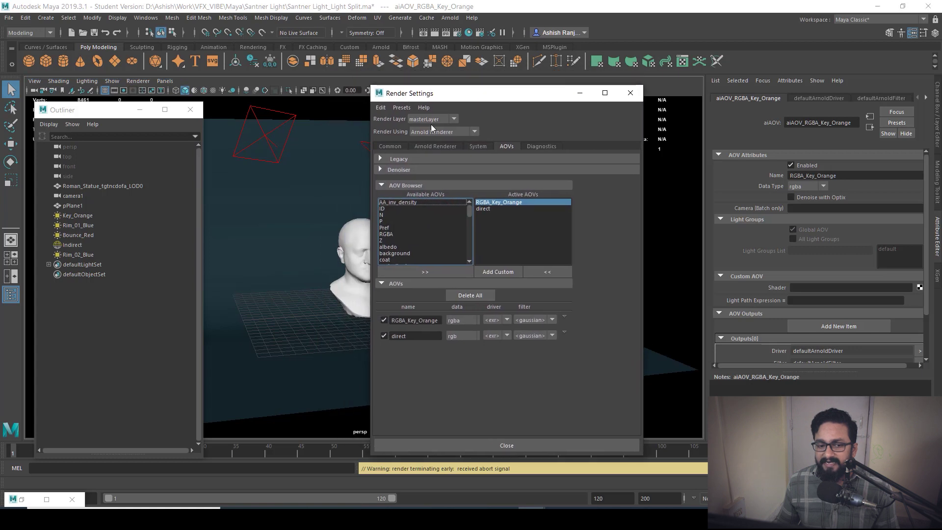
pyautogui.click(81, 216)
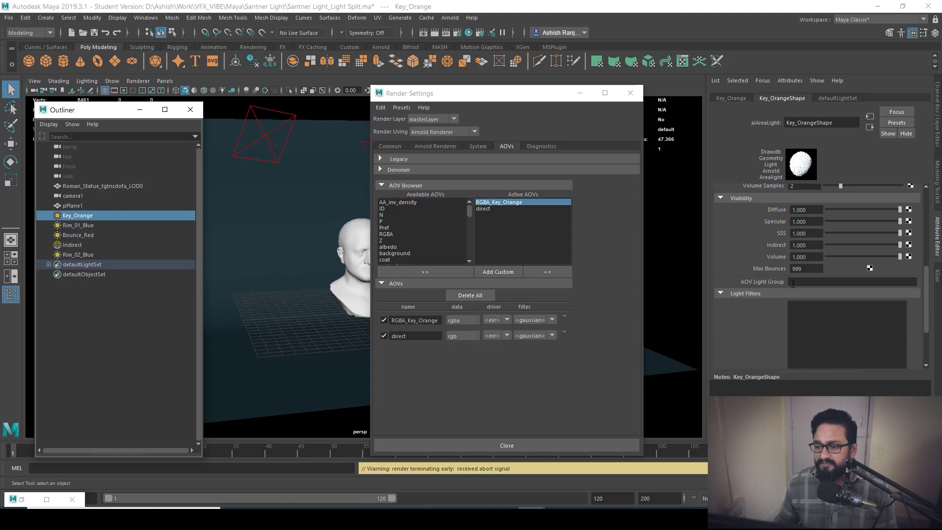
pyautogui.click(526, 221)
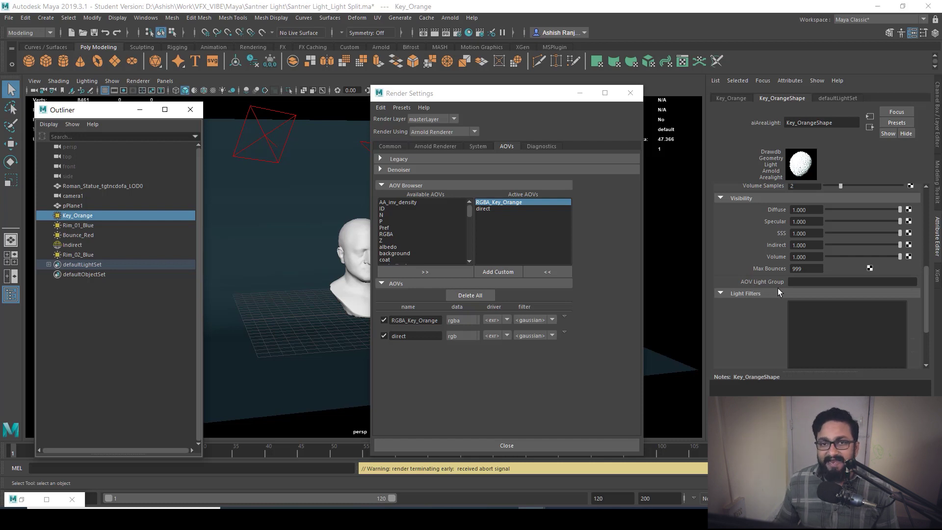
pyautogui.doubleClick(84, 216)
pyautogui.hotkey('ctrl', 'c')
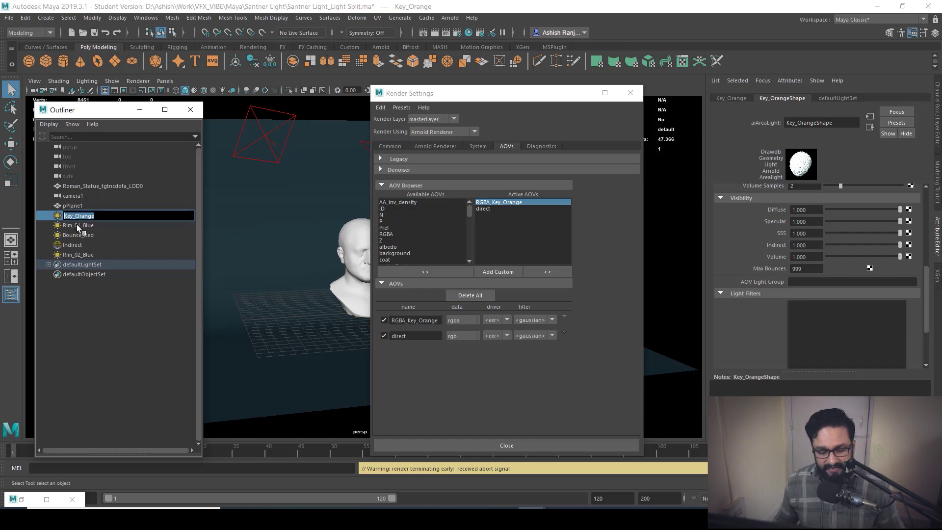
pyautogui.click(144, 331)
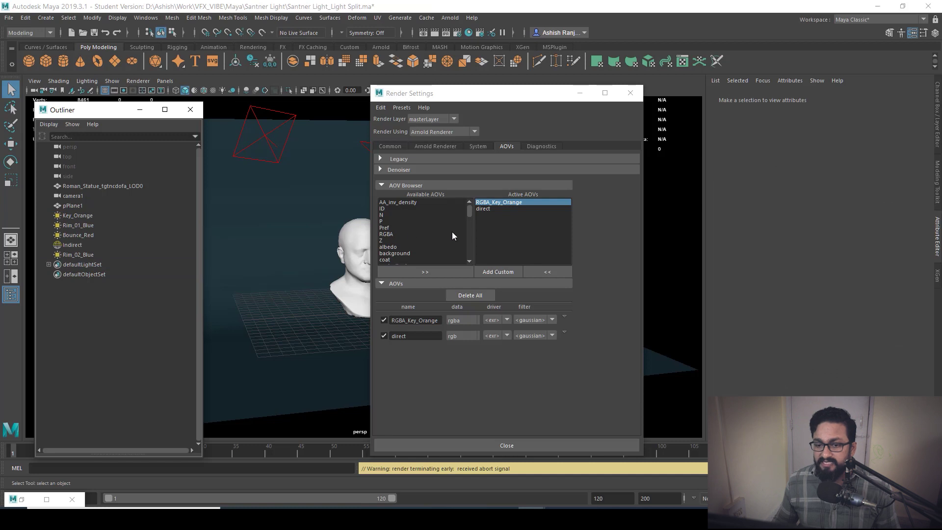
pyautogui.click(83, 217)
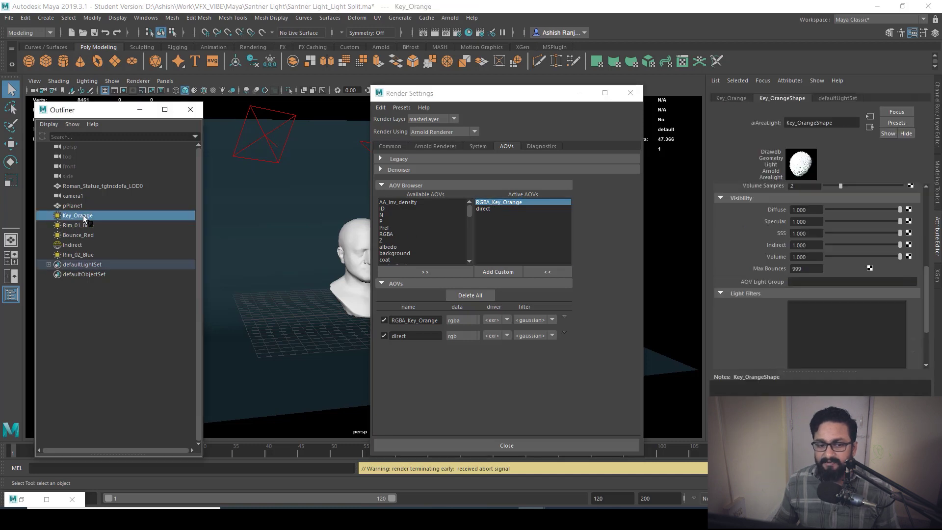
pyautogui.click(811, 280)
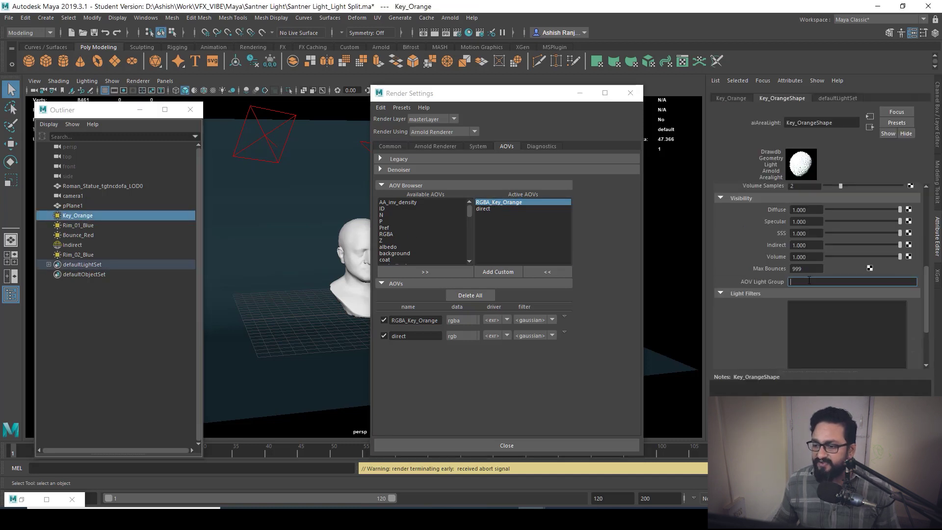
pyautogui.hotkey('ctrl', 'v')
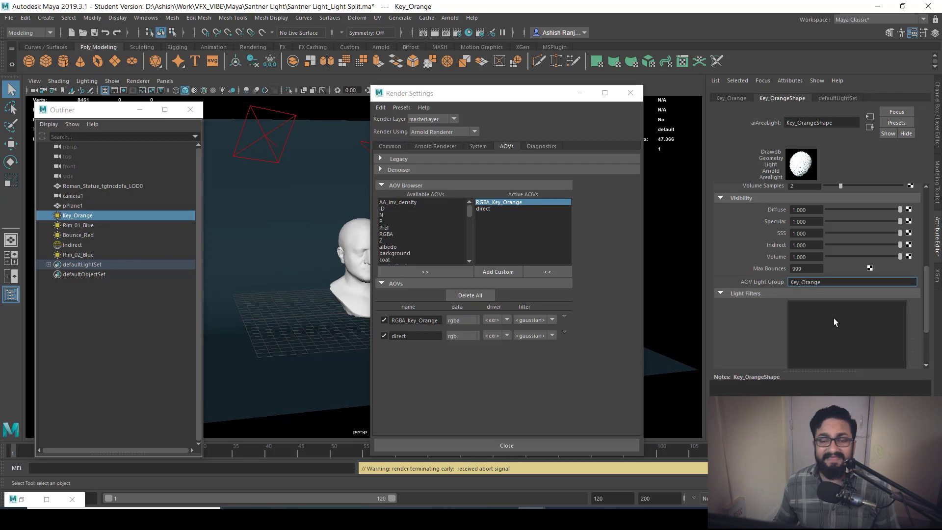
# Create a custom AOV named RGBA_Rim_01_Blue in the render settings
pyautogui.click(495, 271)
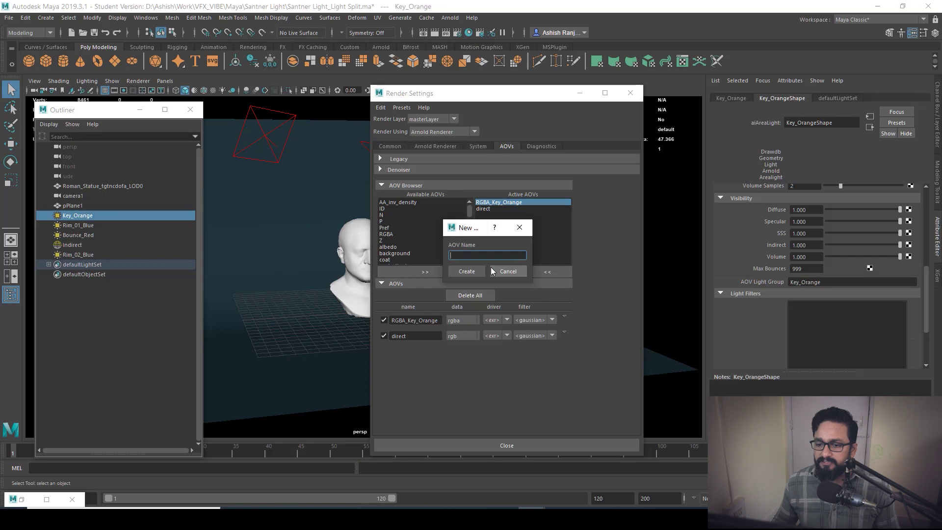
pyautogui.write('R')
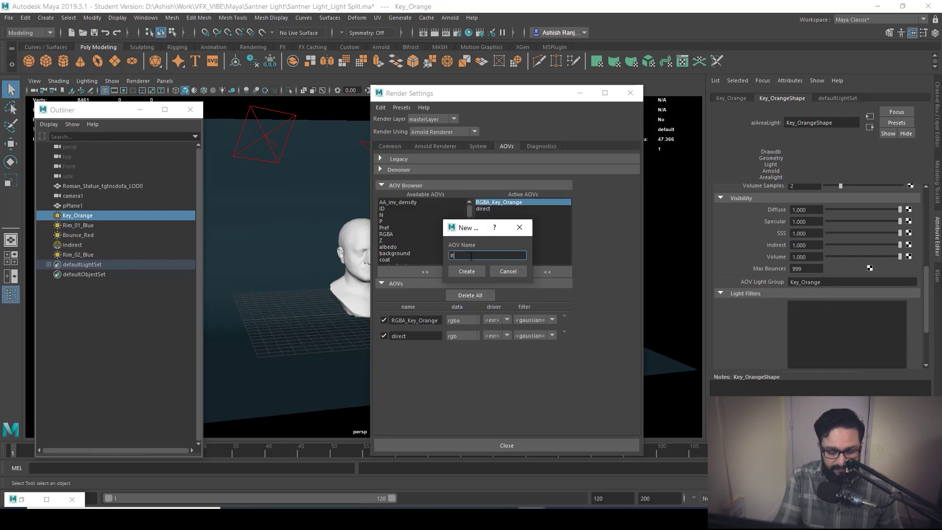
pyautogui.write('GBA')
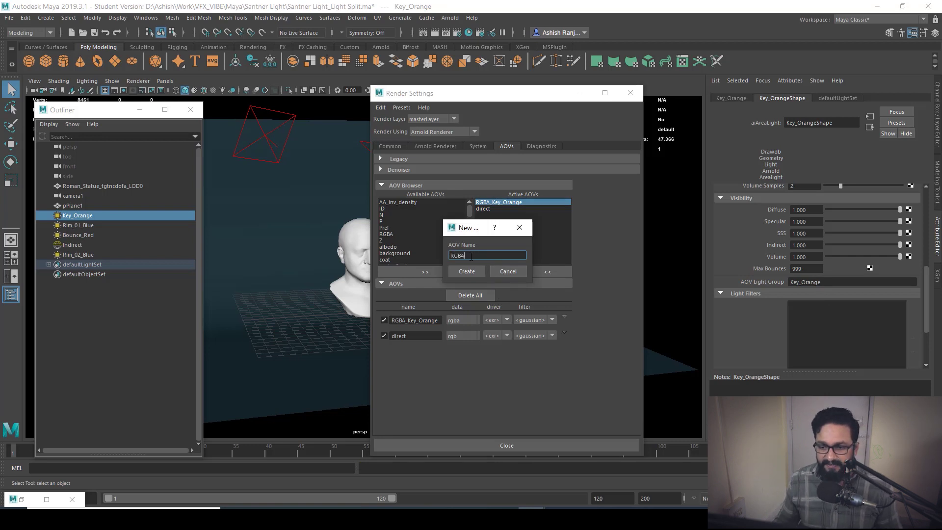
pyautogui.write('_')
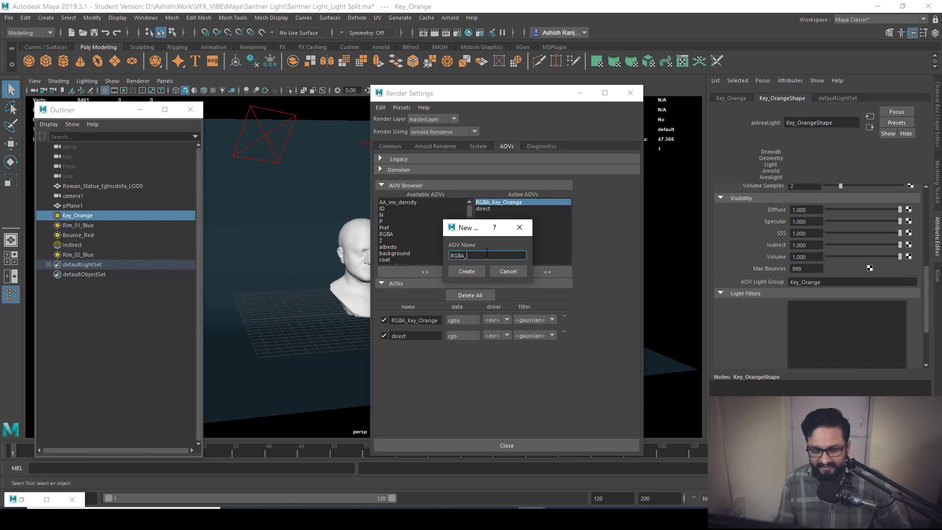
pyautogui.write('Rim')
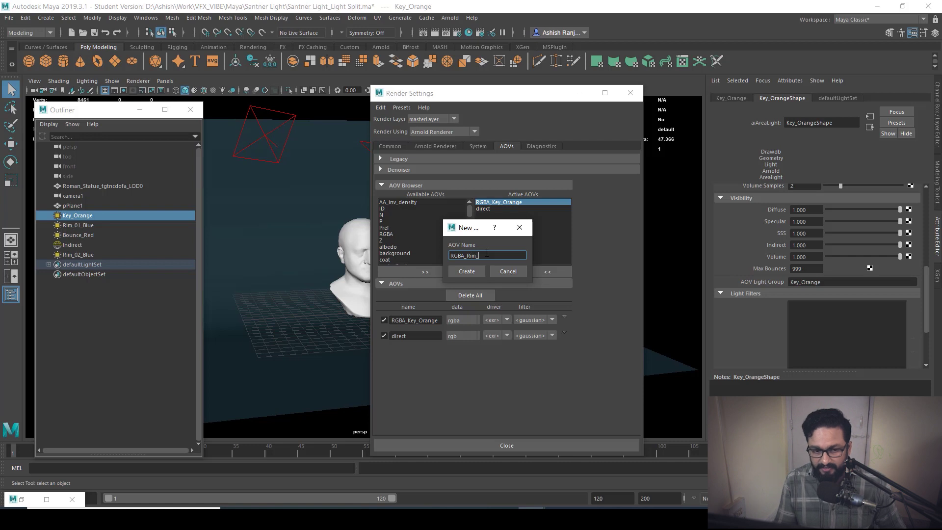
pyautogui.write('_01_Blue')
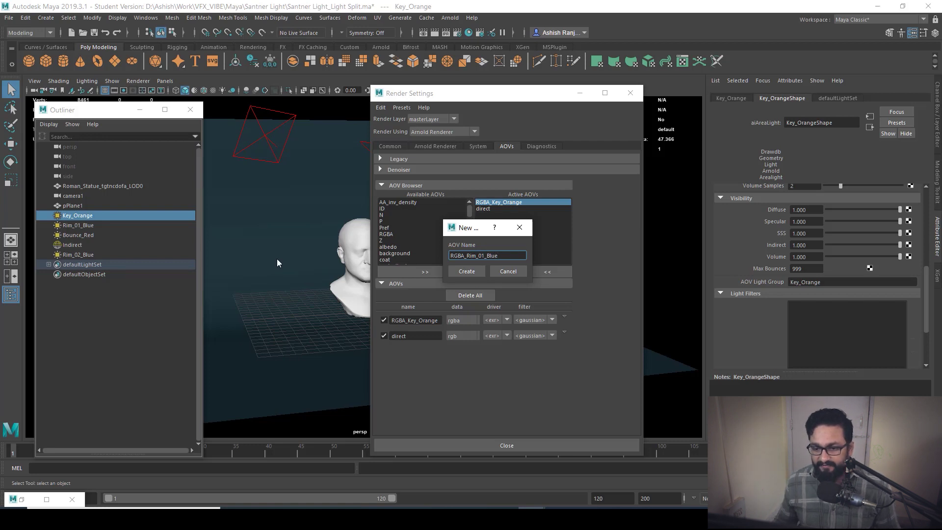
pyautogui.click(467, 271)
# Set the AOV Light Group of the Rim_01_Blue light to Rim_01_Blue, copying the light's own name
pyautogui.click(79, 225)
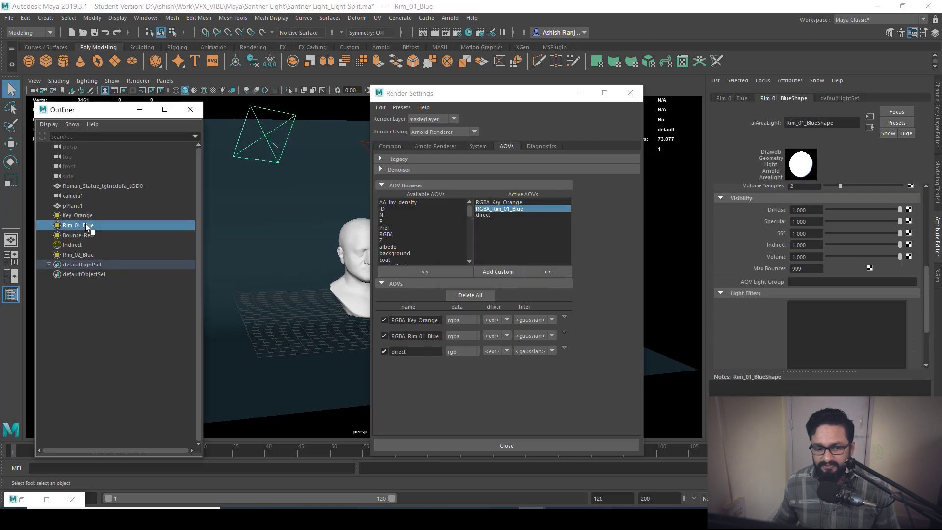
pyautogui.doubleClick(83, 225)
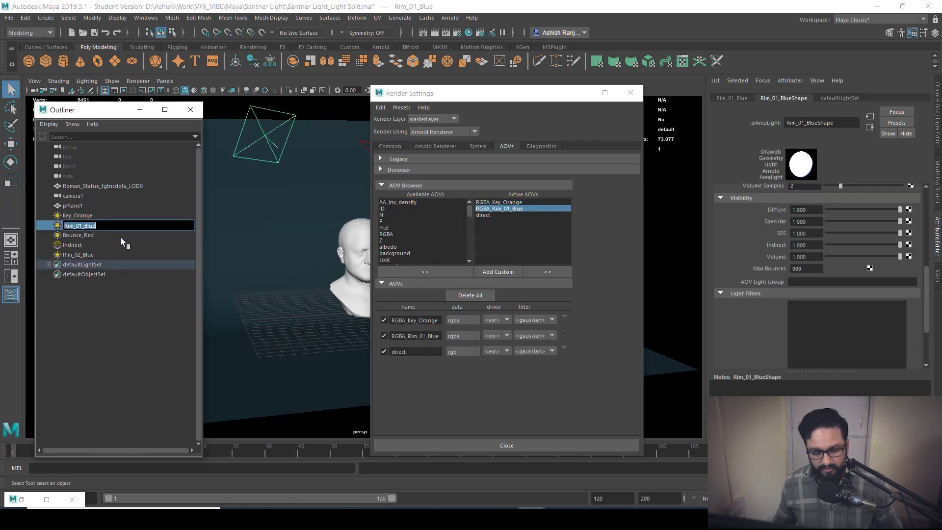
pyautogui.click(807, 282)
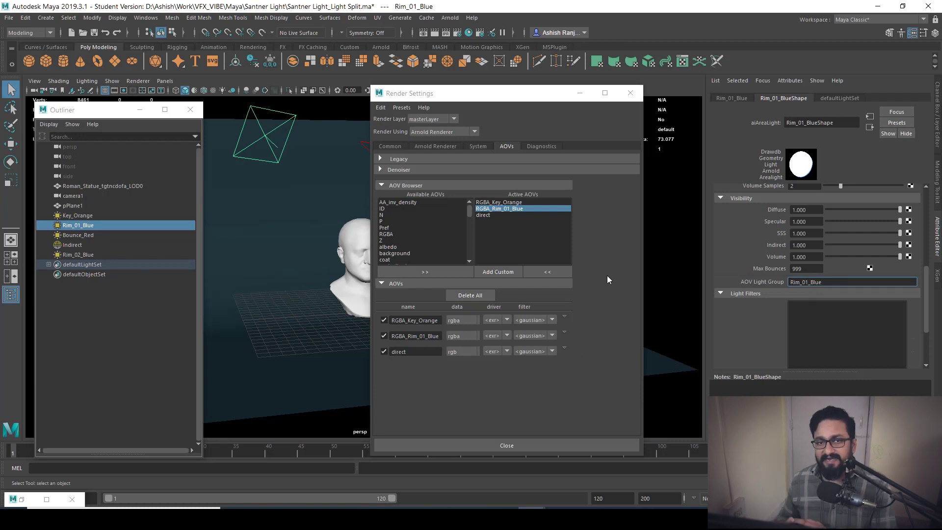
# Create two custom AOVs named RGBA_Rim_02_Blue and RGBA_Bounce_Red in the render settings
pyautogui.click(497, 271)
pyautogui.write('RGBA_Rim_02_Blue')
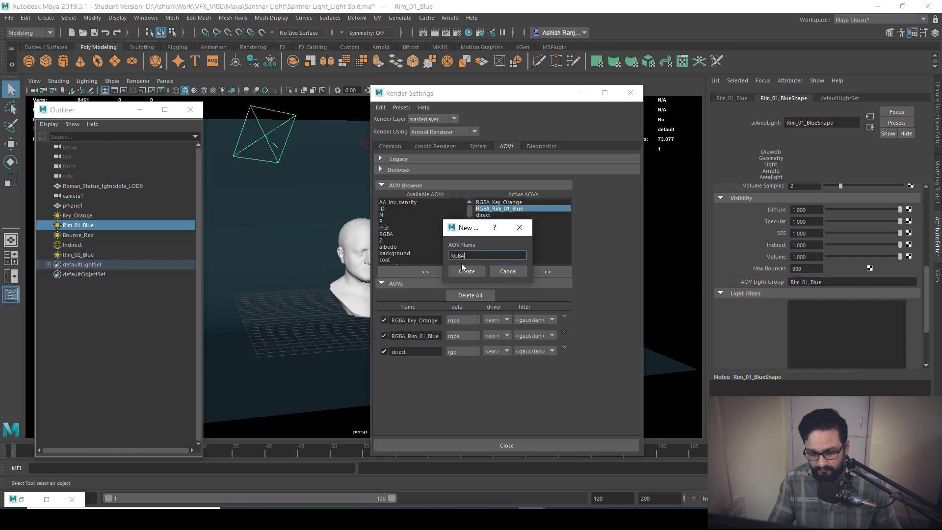
pyautogui.press('Return')
pyautogui.click(78, 235)
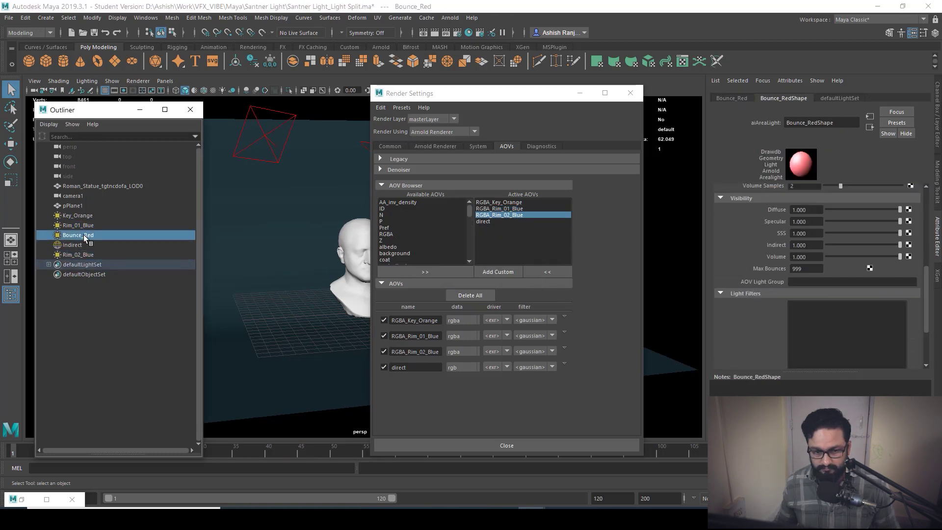
pyautogui.click(508, 272)
pyautogui.write('RGBA_Bounce_Red')
pyautogui.press('Return')
# Create a custom AOV named RGBA_Indirect and set the Indirect skydome light's AOV Light Group to Indirect
pyautogui.click(72, 245)
pyautogui.click(498, 271)
pyautogui.write('RGBA_Indirect')
pyautogui.press('Return')
pyautogui.click(69, 245)
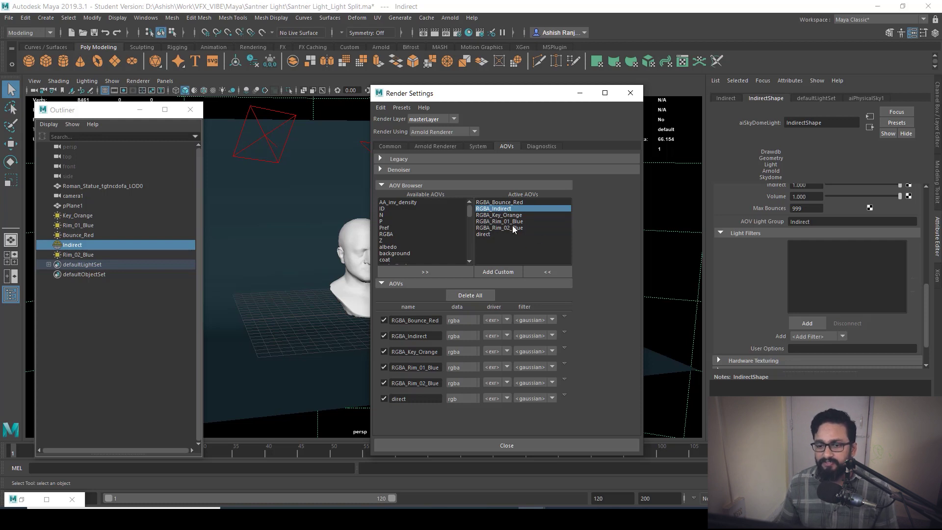
# Bring back the Arnold RenderView and restart the live render of the statue
pyautogui.click(579, 92)
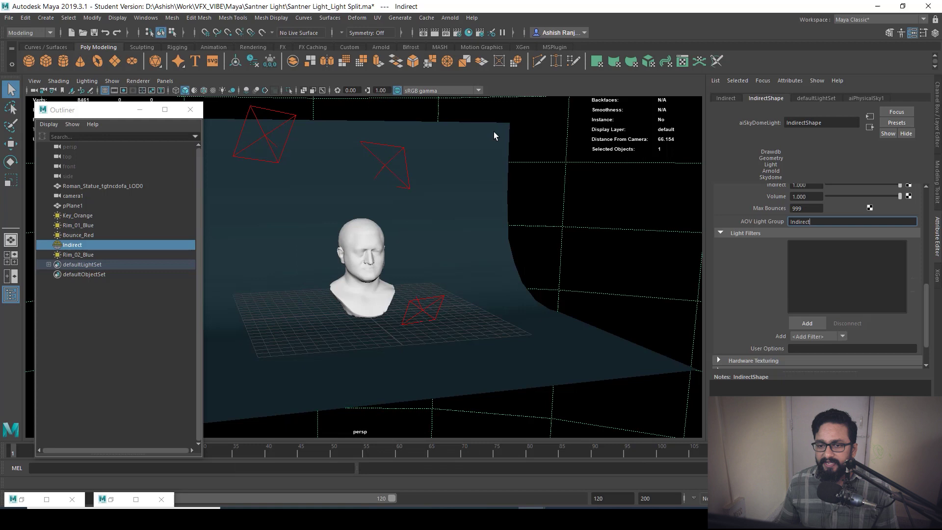
pyautogui.click(109, 499)
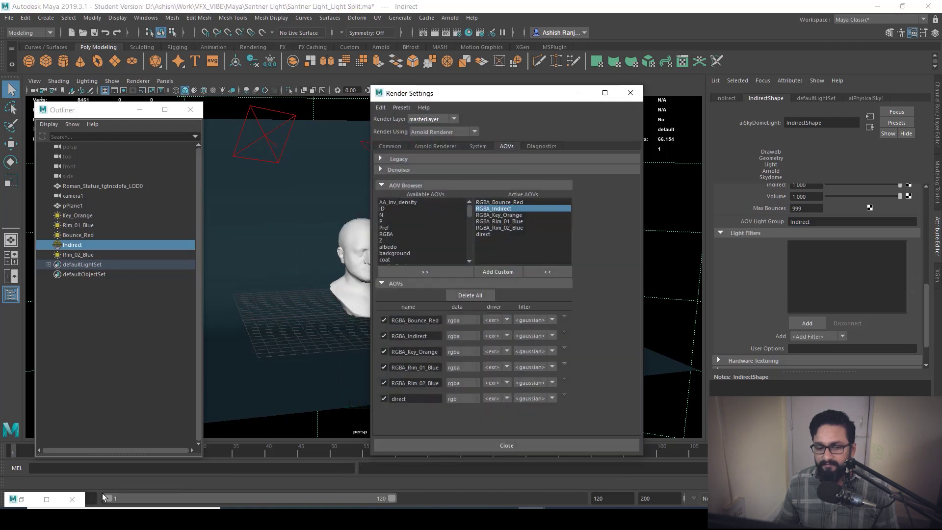
pyautogui.click(21, 498)
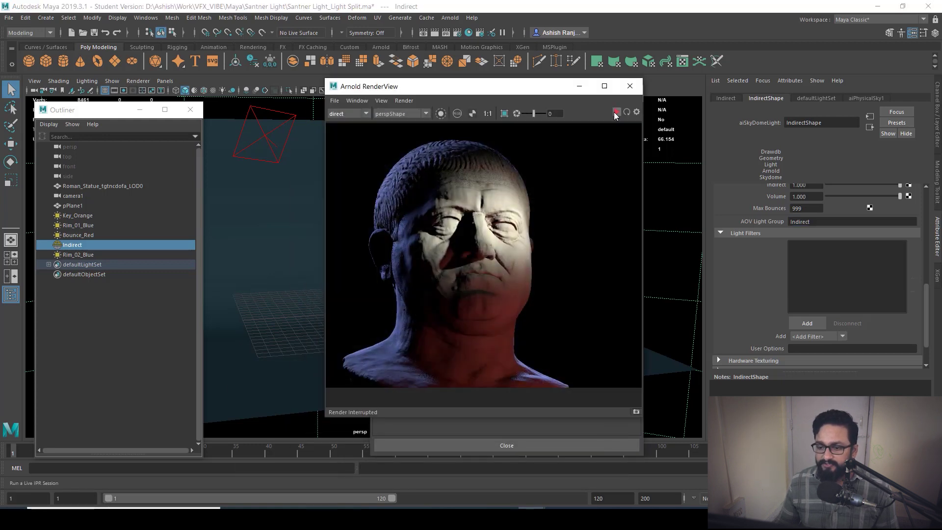
pyautogui.click(616, 113)
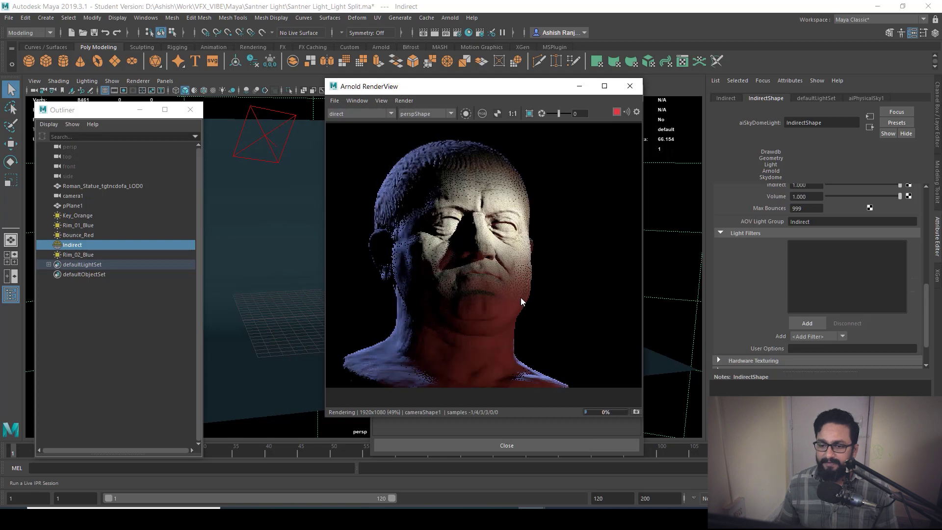
# View the Beauty pass and the RGBA_Bounce_Red AOV of the statue in the Arnold RenderView
pyautogui.click(376, 113)
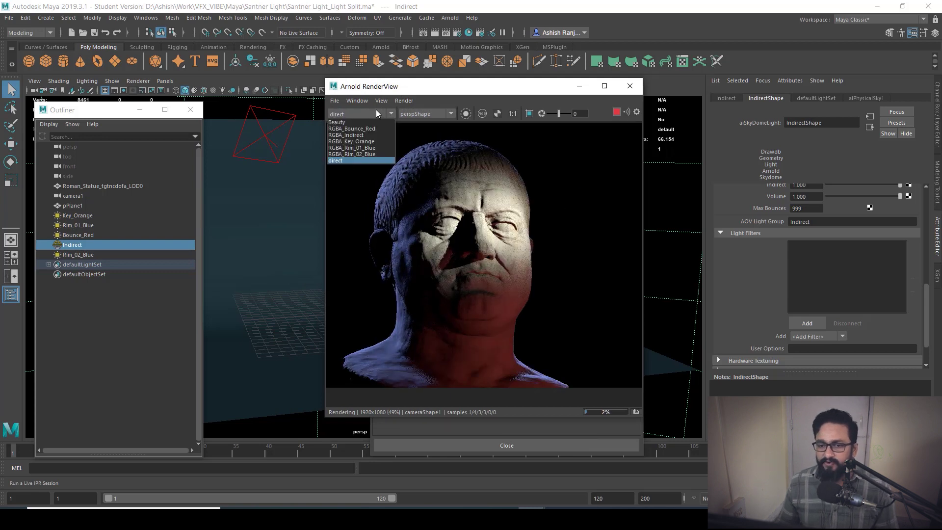
pyautogui.click(358, 120)
pyautogui.click(374, 117)
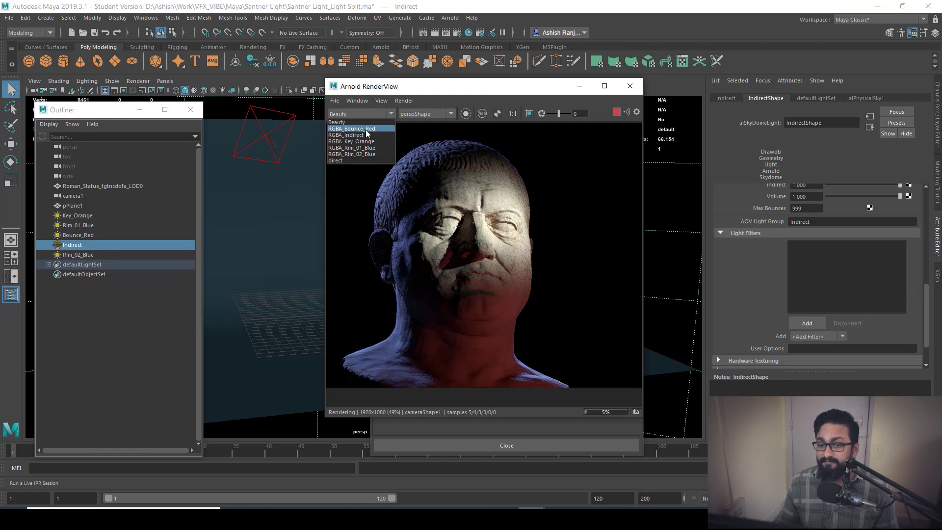
pyautogui.click(366, 128)
pyautogui.scroll(1, 524, 277)
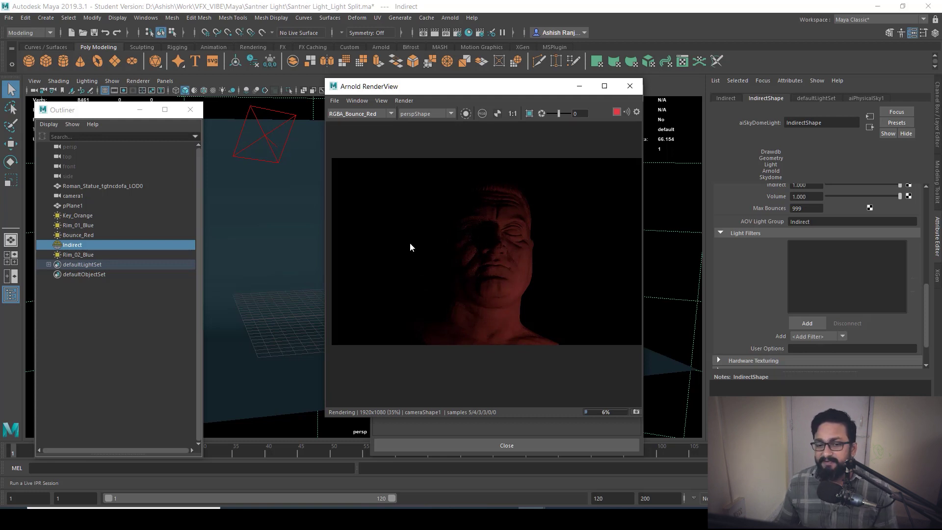
# Inspect the RGBA_Indirect AOV with the display exposure raised to 5, and reset the exposure
pyautogui.click(364, 116)
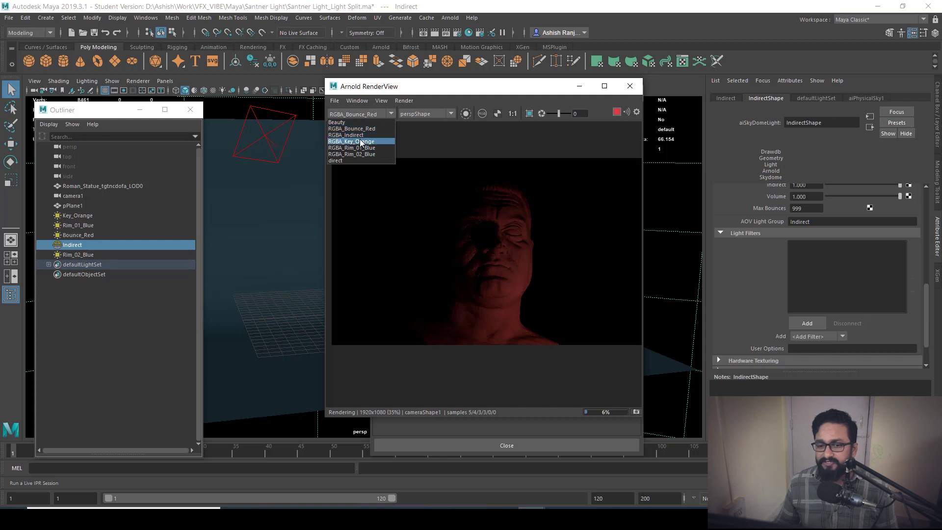
pyautogui.click(365, 138)
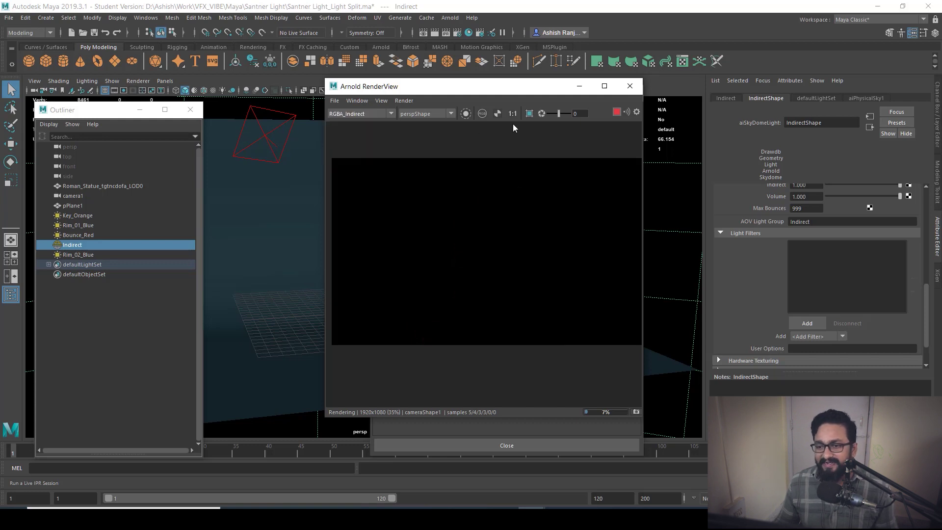
pyautogui.moveTo(560, 113); pyautogui.dragTo(587, 116)
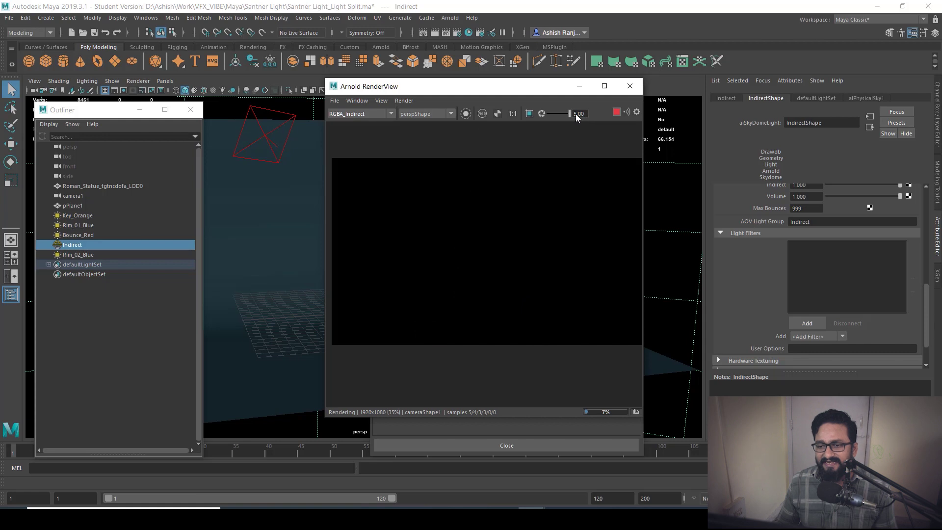
pyautogui.click(541, 114)
# View the RGBA_Key_Orange, RGBA_Rim_01_Blue and RGBA_Rim_02_Blue AOVs one after another in the Arnold RenderView
pyautogui.click(362, 114)
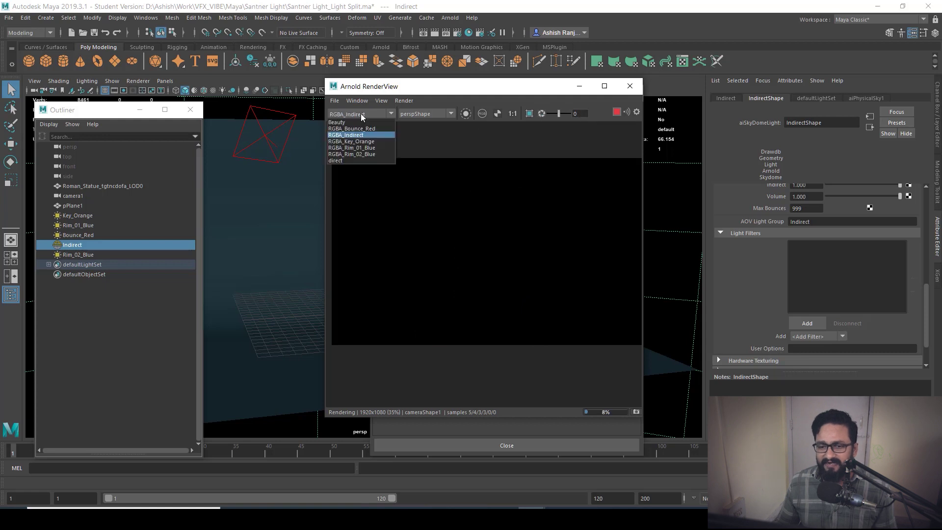
pyautogui.click(359, 141)
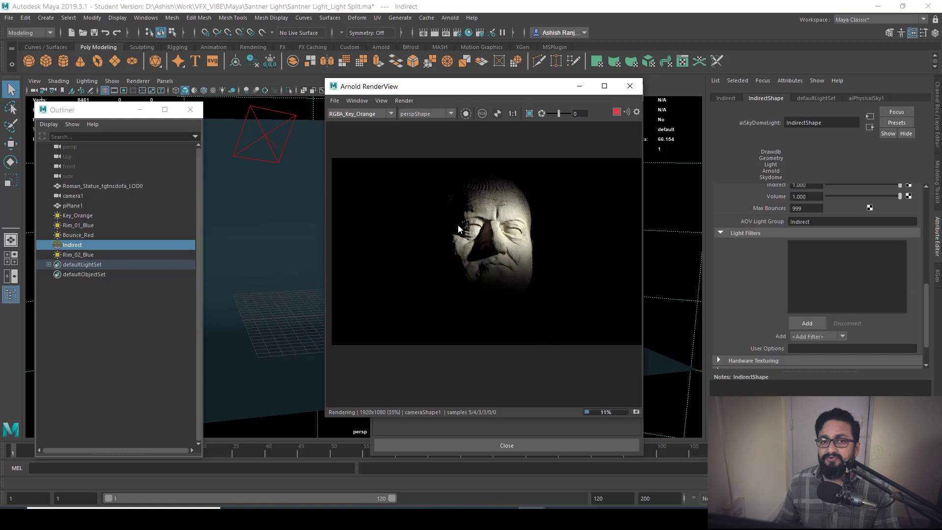
pyautogui.click(358, 113)
pyautogui.click(360, 146)
pyautogui.click(360, 114)
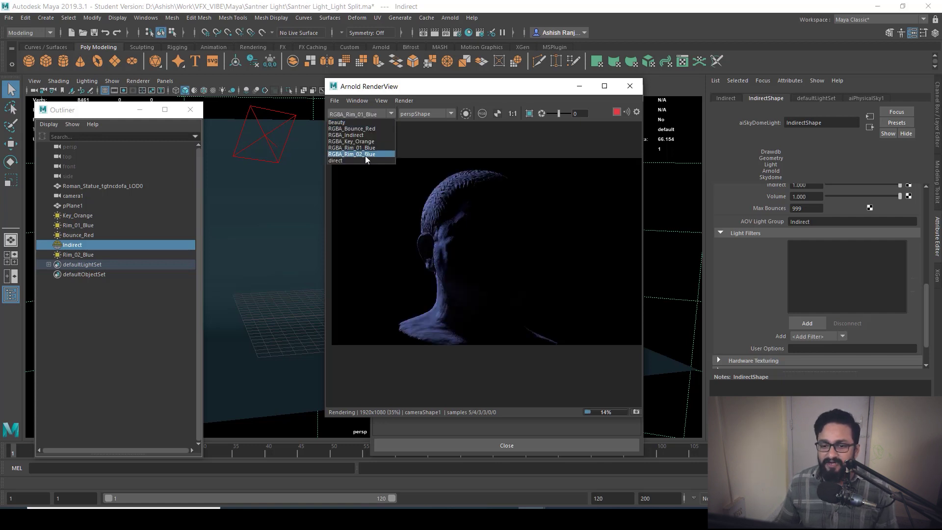
pyautogui.click(365, 155)
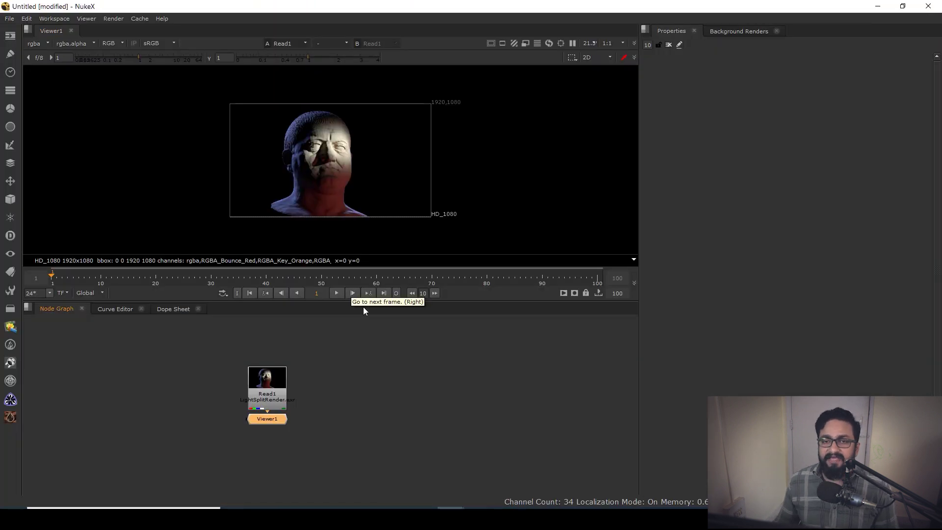
# In NukeX, move the Read1 node with the light split render up, clear of Viewer1
pyautogui.moveTo(271, 393); pyautogui.dragTo(288, 369)
pyautogui.click(284, 413)
# View the render's RGBA_Bounce_Red, RGBA_Key_Orange and RGBA_Rim_02_Blue layers in the viewer, and return to rgba
pyautogui.click(37, 44)
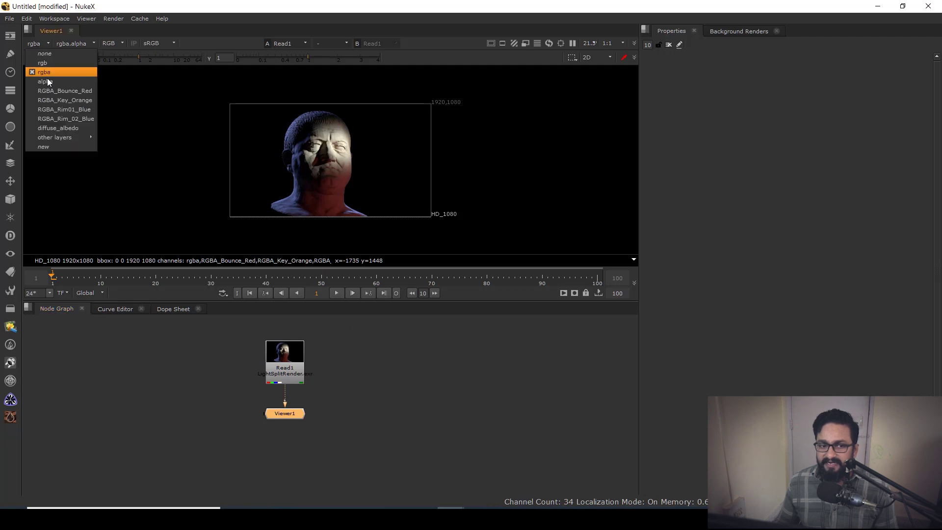
pyautogui.click(52, 91)
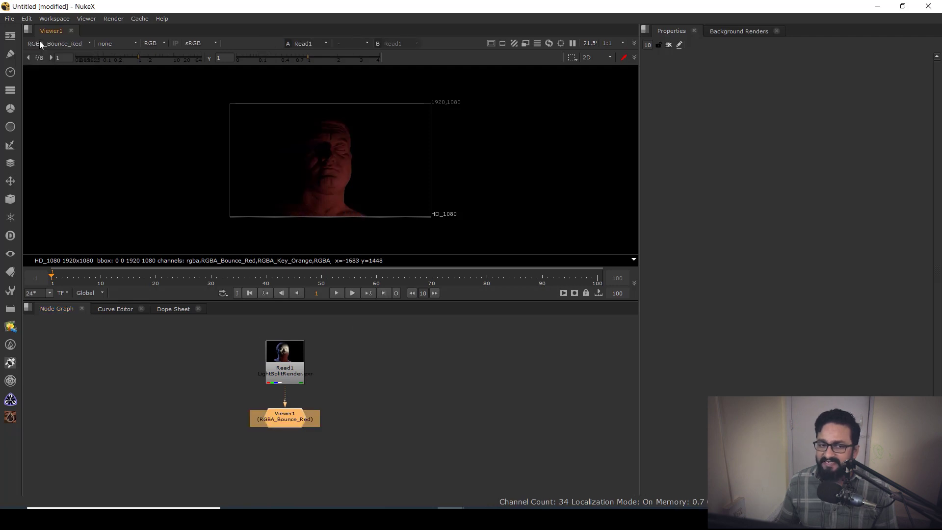
pyautogui.click(40, 44)
pyautogui.click(50, 99)
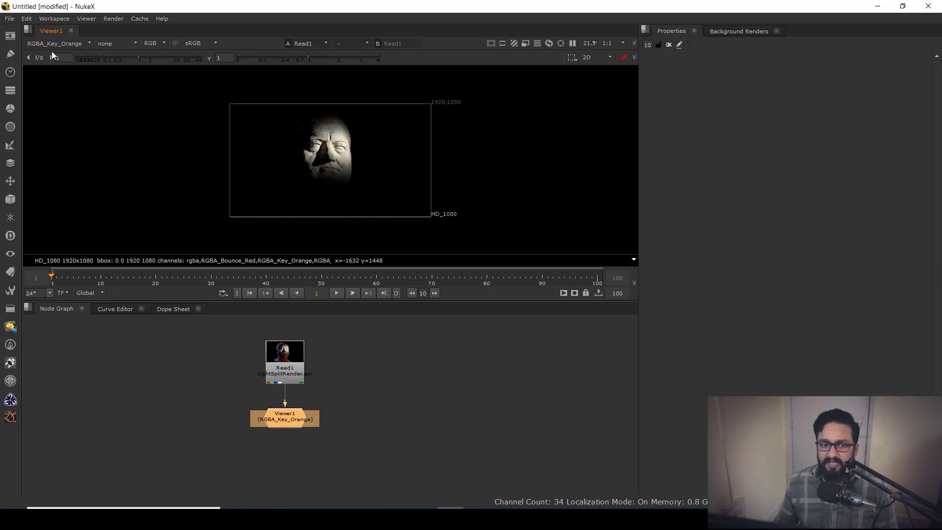
pyautogui.click(43, 42)
pyautogui.click(60, 118)
pyautogui.click(56, 44)
pyautogui.click(50, 72)
# Move the Viewer1 node farther below Read1 to make room in the node graph
pyautogui.moveTo(324, 427); pyautogui.dragTo(324, 390, button='middle')
pyautogui.moveTo(284, 377); pyautogui.dragTo(291, 440)
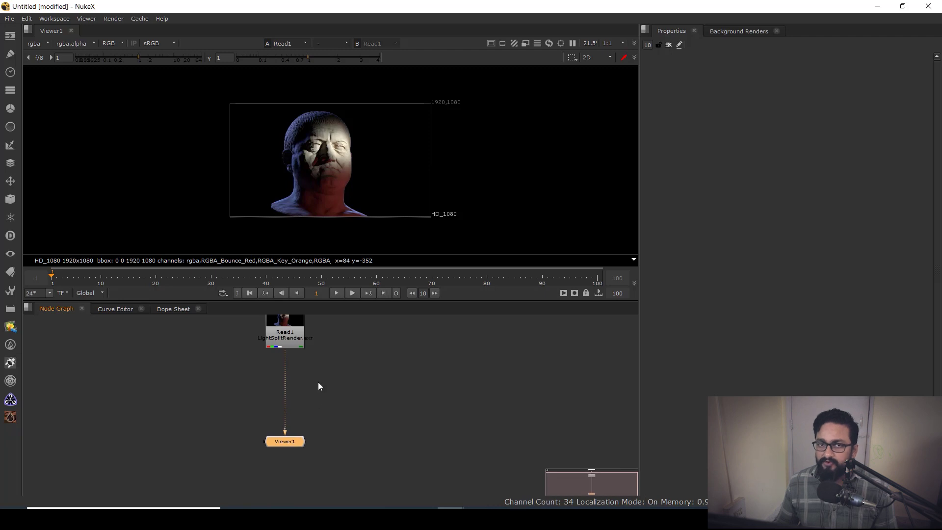
pyautogui.moveTo(317, 371); pyautogui.dragTo(323, 382, button='middle')
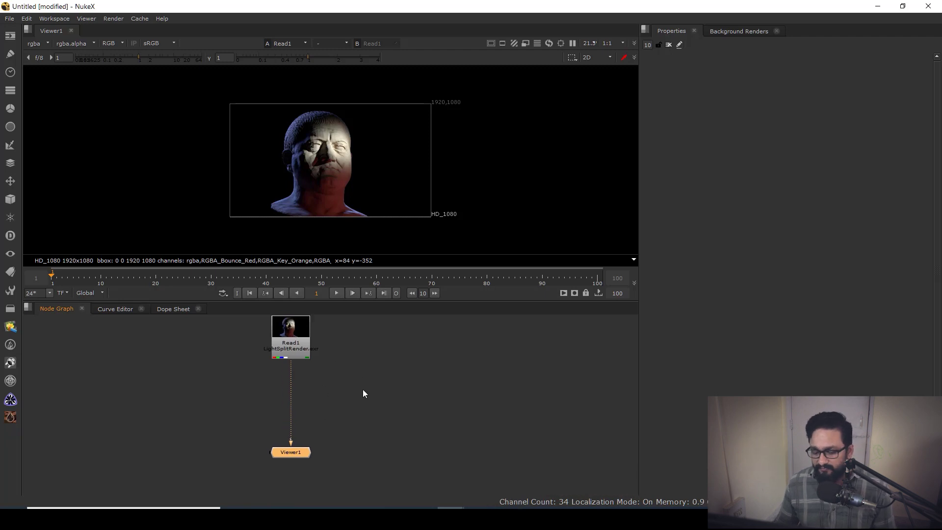
pyautogui.click(316, 381)
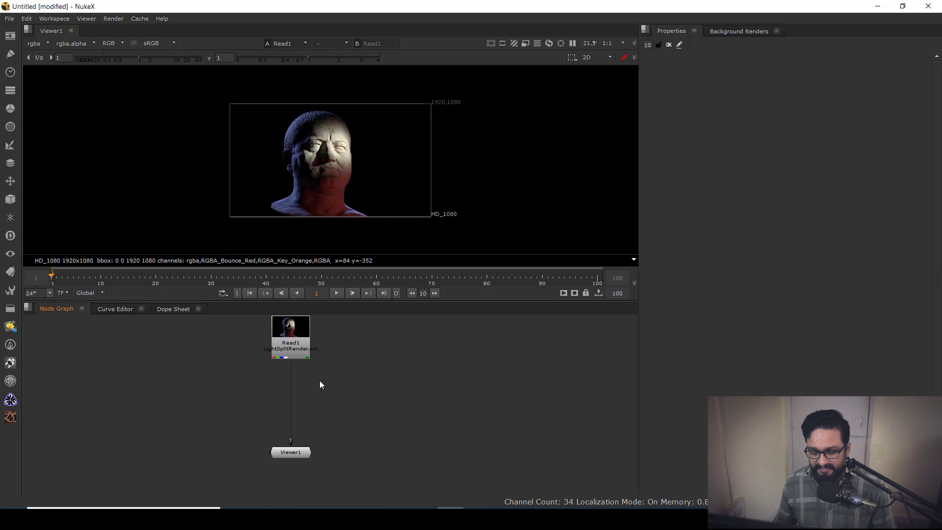
# Add a Dot below Read1 and a second Dot branching from it, placed far out to its right
pyautogui.click(283, 346)
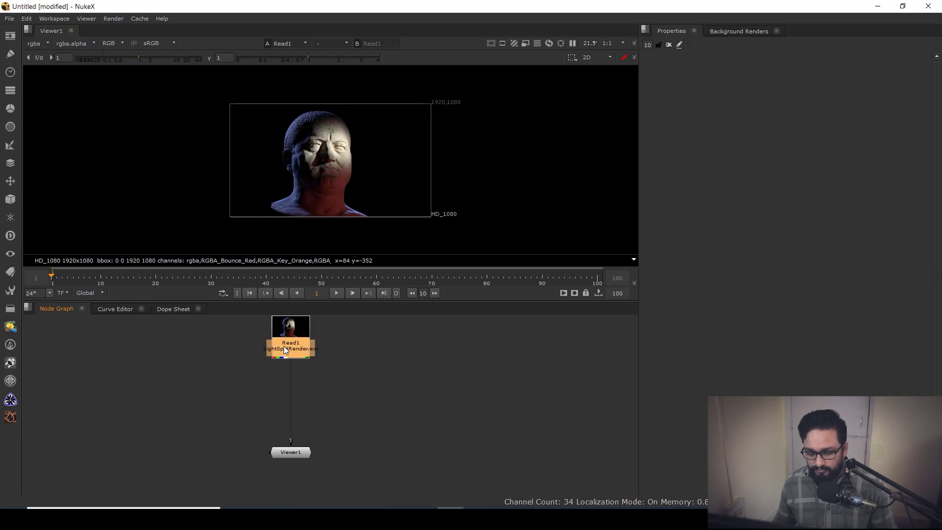
pyautogui.press('.')
pyautogui.hotkey('shift', '.')
pyautogui.moveTo(419, 389); pyautogui.dragTo(586, 398)
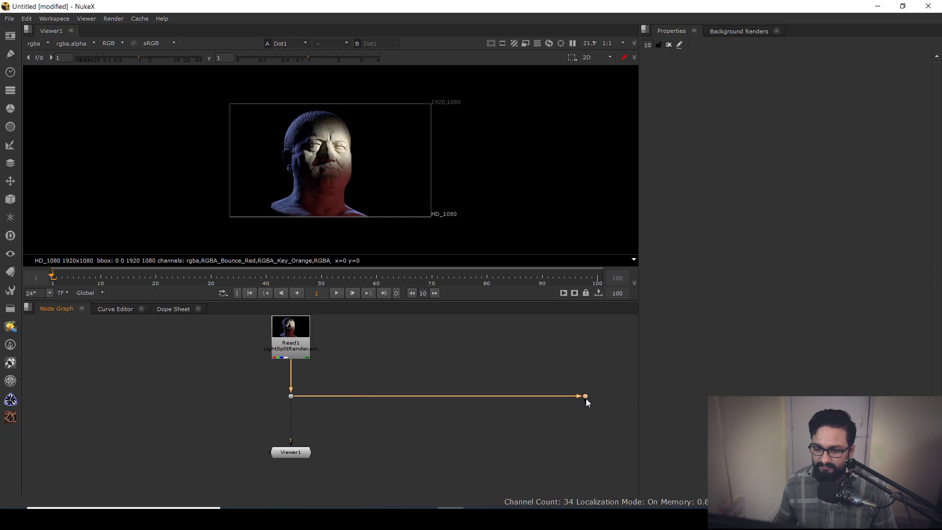
# Insert another Dot on the horizontal connection between the two Dots, nearer to the first one
pyautogui.scroll(5, 320, 397)
pyautogui.click(434, 385)
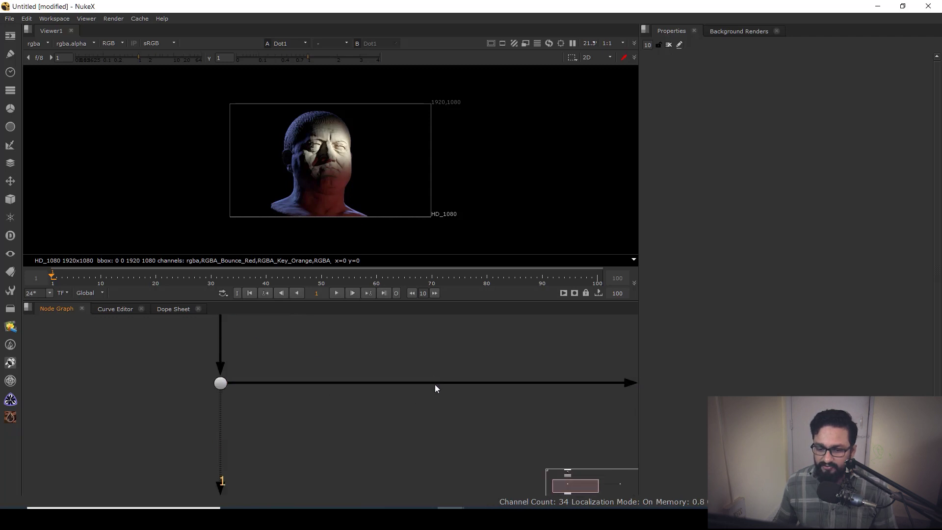
pyautogui.keyDown('ctrl'); pyautogui.moveTo(431, 384); pyautogui.dragTo(371, 388); pyautogui.keyUp('ctrl')
# Add a Shuffle node, connect its input to the middle Dot and place it directly below that Dot
pyautogui.click(384, 424)
pyautogui.press('s')
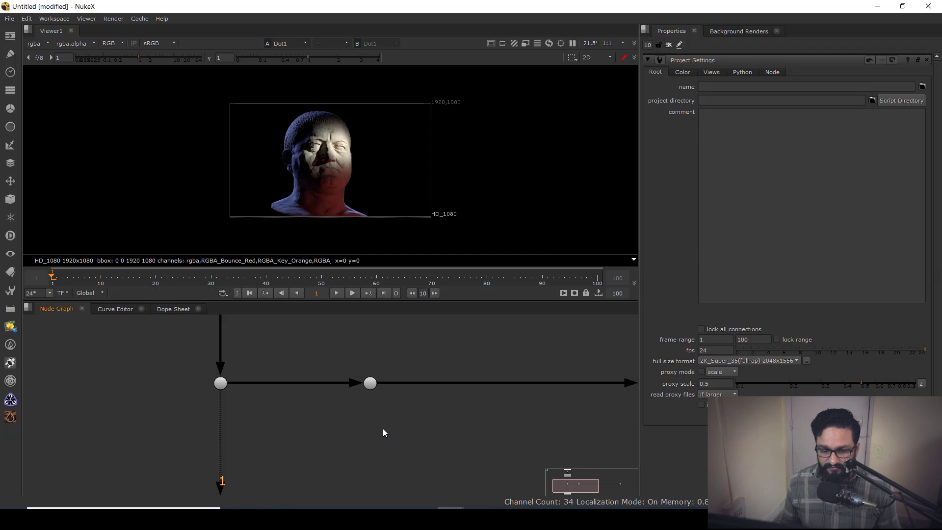
pyautogui.press('Tab')
pyautogui.write('shuffle')
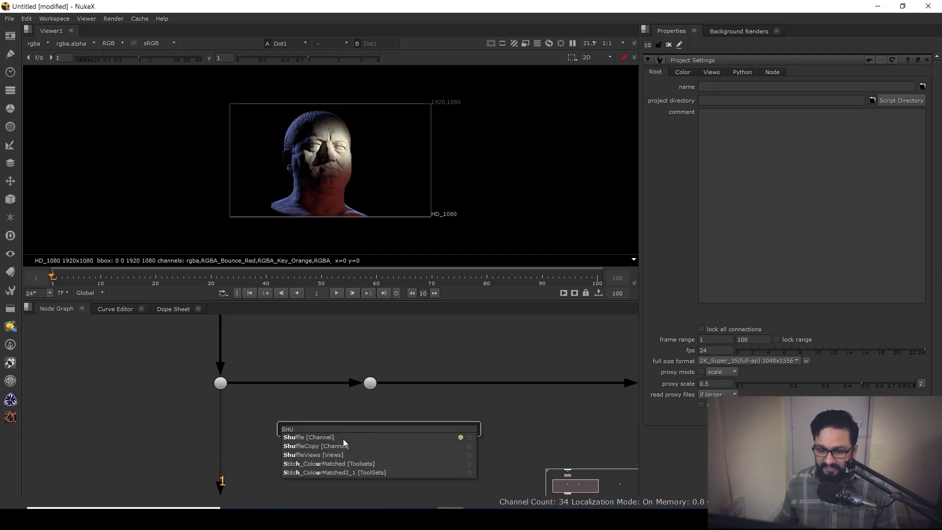
pyautogui.press('Return')
pyautogui.click(364, 394)
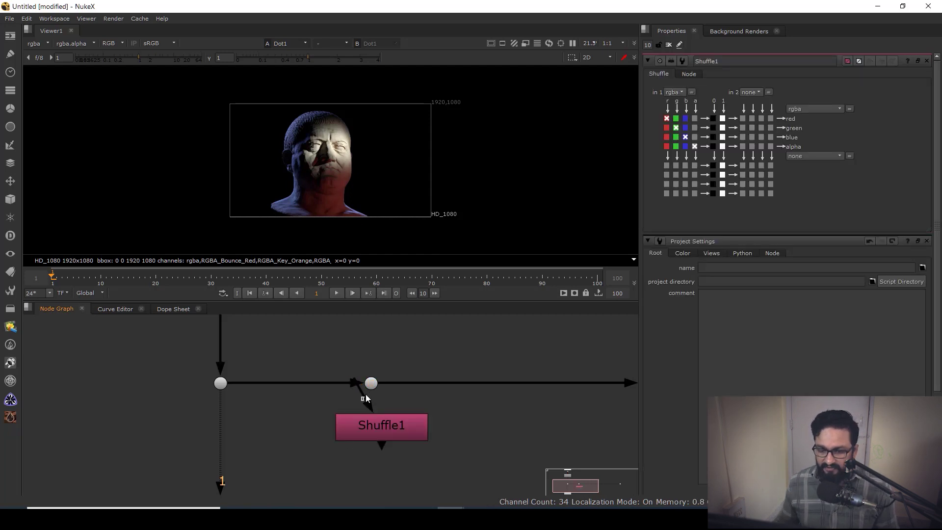
pyautogui.moveTo(374, 432); pyautogui.dragTo(363, 461)
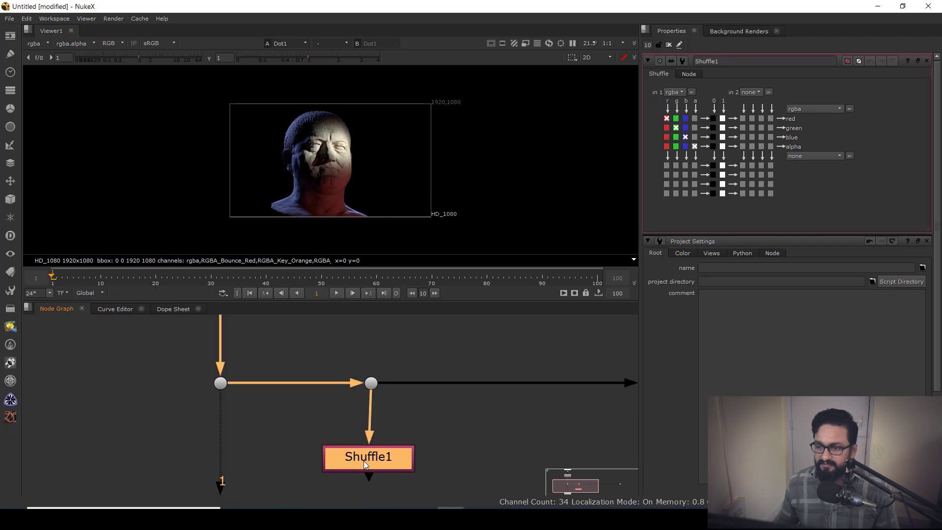
# Show the Shuffle1 node in the viewer and limit the Properties bin to 1 open panel
pyautogui.press('1')
pyautogui.doubleClick(647, 45)
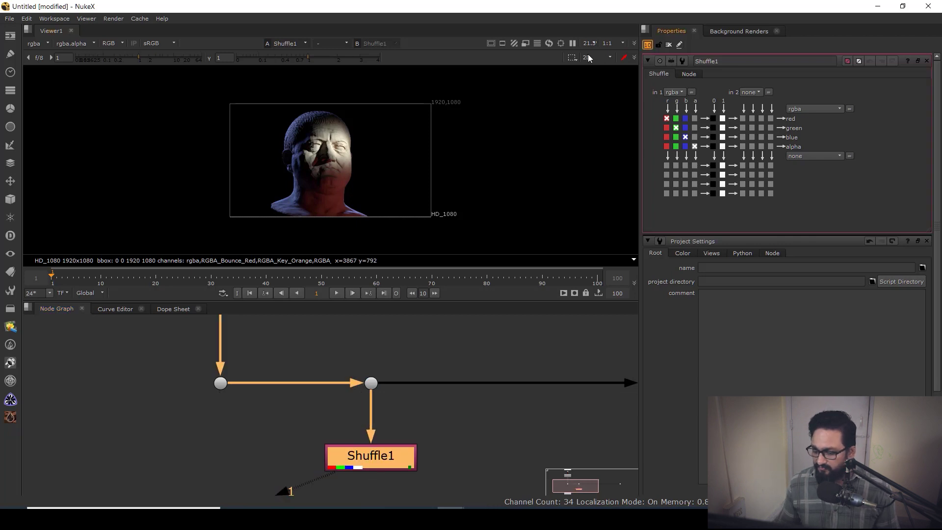
pyautogui.write('1')
pyautogui.press('Return')
pyautogui.scroll(-2, 376, 358)
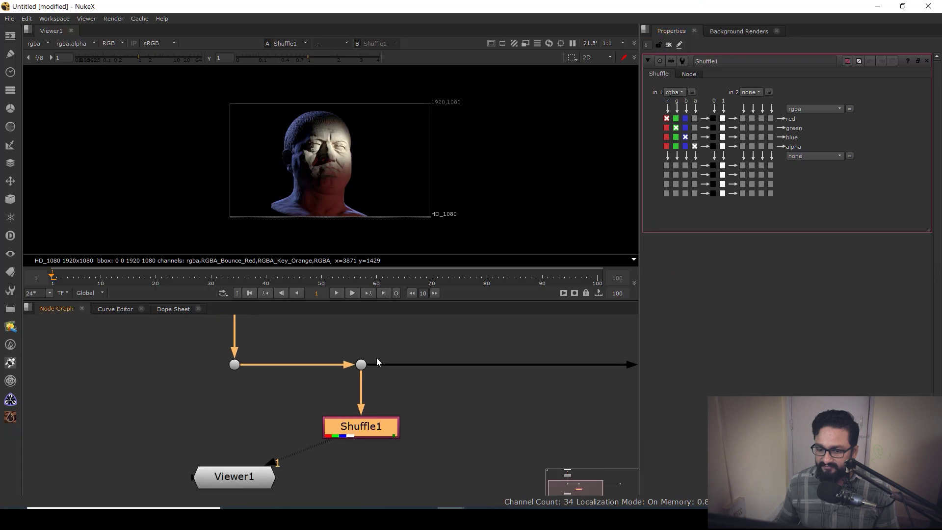
# Set Shuffle1's first input layer to RGBA_Bounce_Red and move the node slightly further below its Dot
pyautogui.click(674, 92)
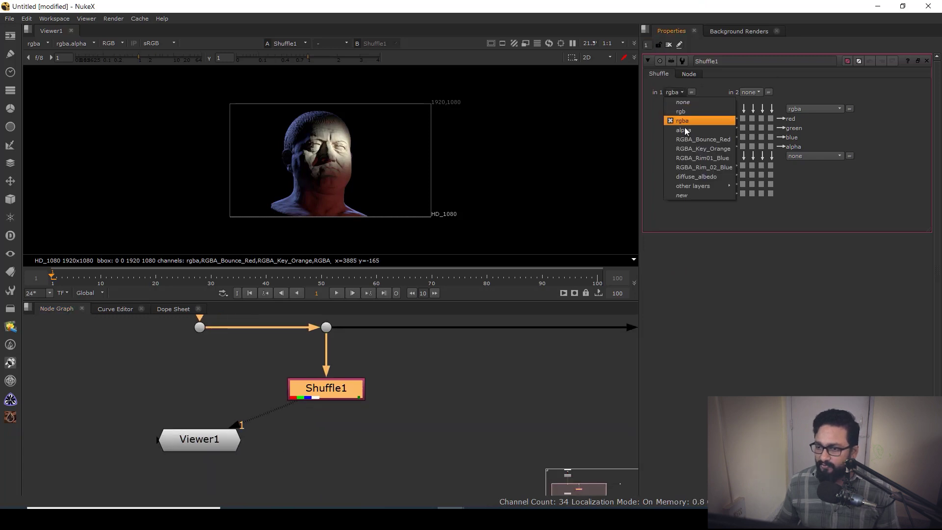
pyautogui.click(708, 141)
pyautogui.moveTo(334, 388); pyautogui.dragTo(336, 400)
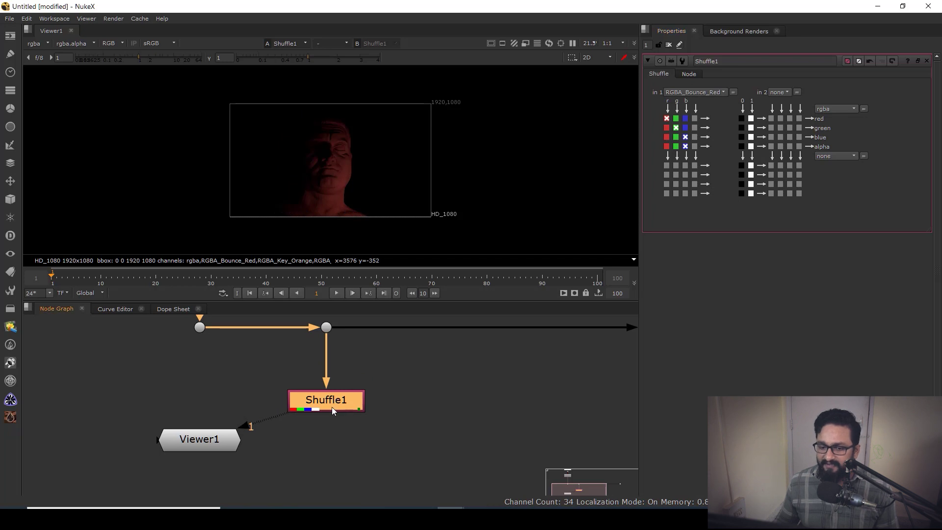
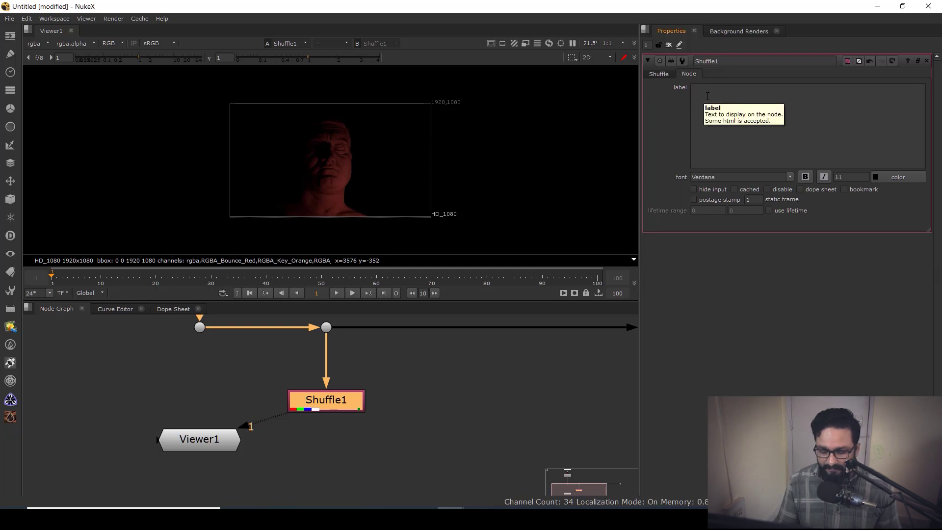
# Label the Shuffle1 node with the lowercase expression [value in] so it displays its input layer
pyautogui.write('[VALUE IN]')
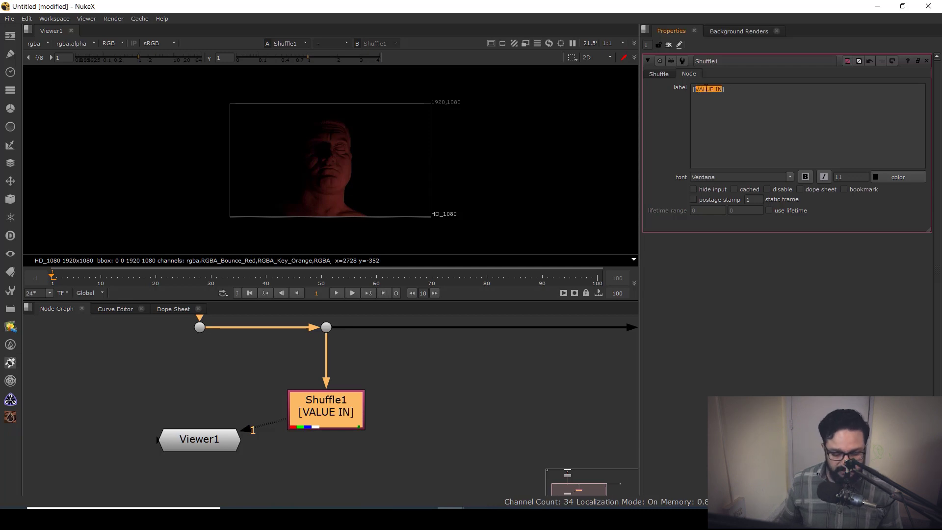
pyautogui.write('v')
pyautogui.write('alue')
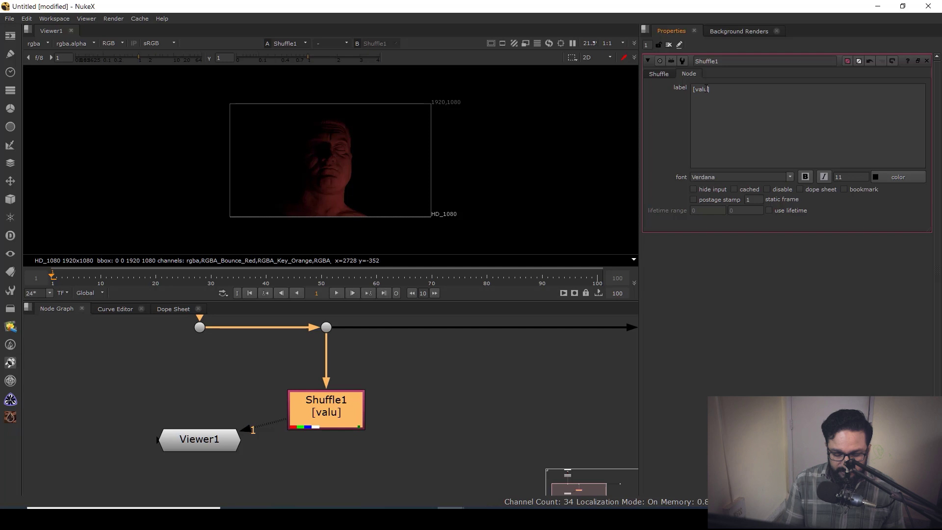
pyautogui.write(' in')
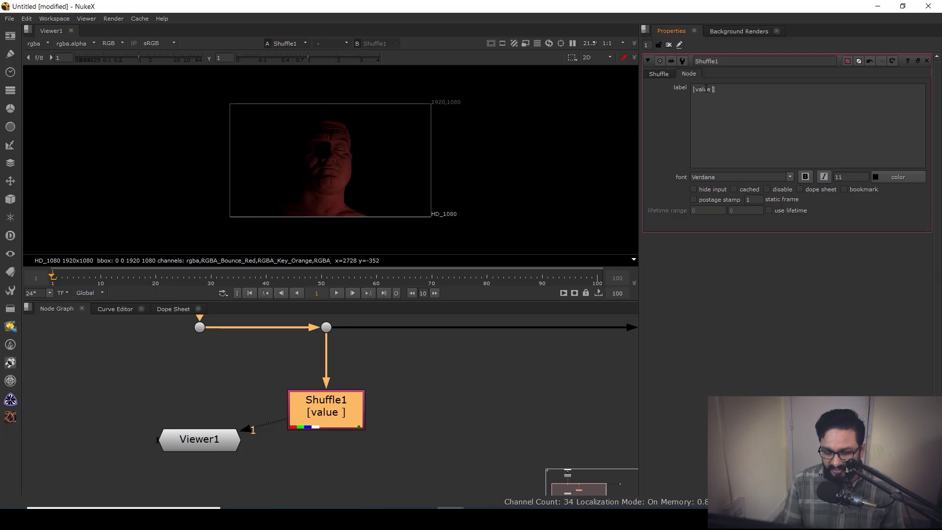
pyautogui.click(450, 397)
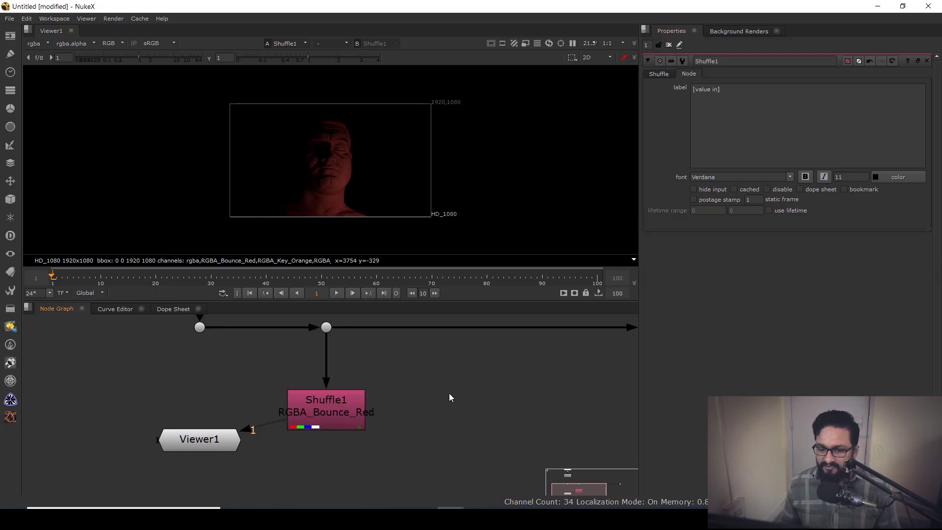
# Move Shuffle1 slightly lower, copy it and paste the duplicate to its right
pyautogui.moveTo(319, 407); pyautogui.dragTo(291, 391, button='middle')
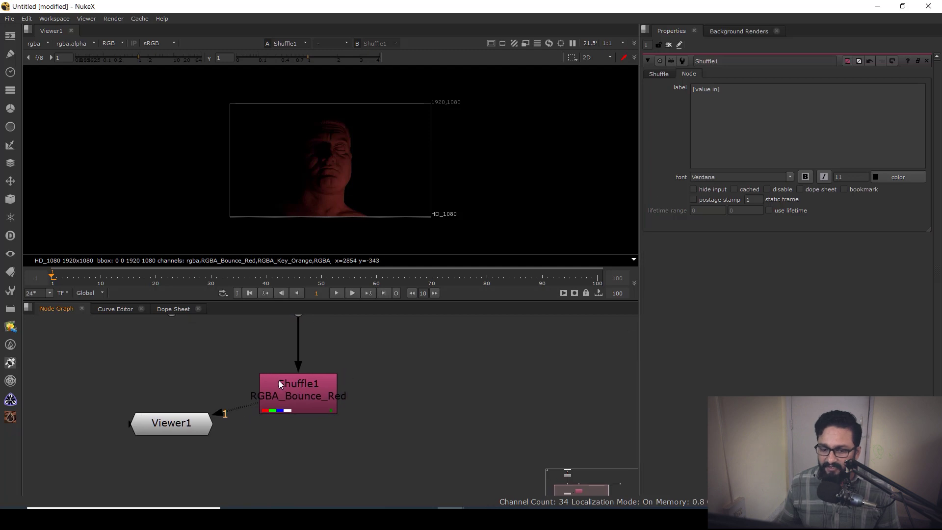
pyautogui.scroll(-3, 281, 383)
pyautogui.moveTo(293, 392); pyautogui.dragTo(293, 411)
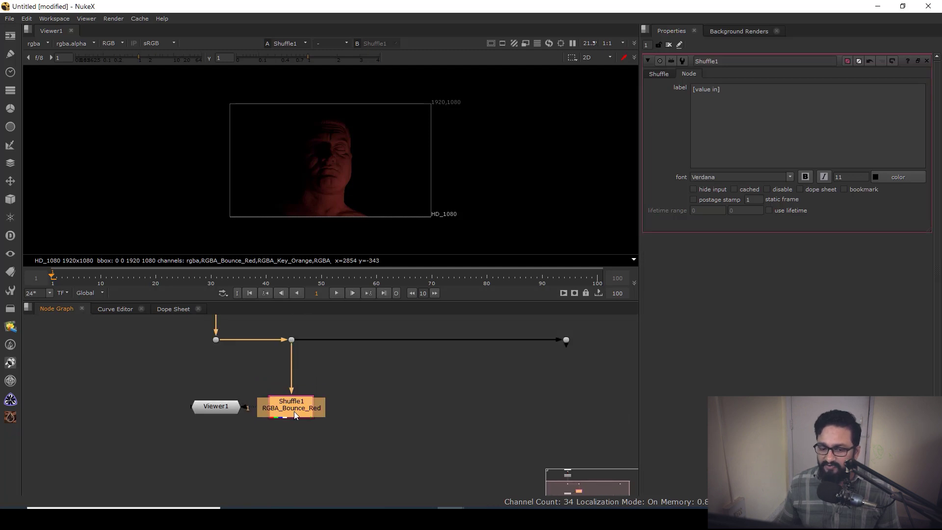
pyautogui.moveTo(301, 416); pyautogui.dragTo(289, 410, button='middle')
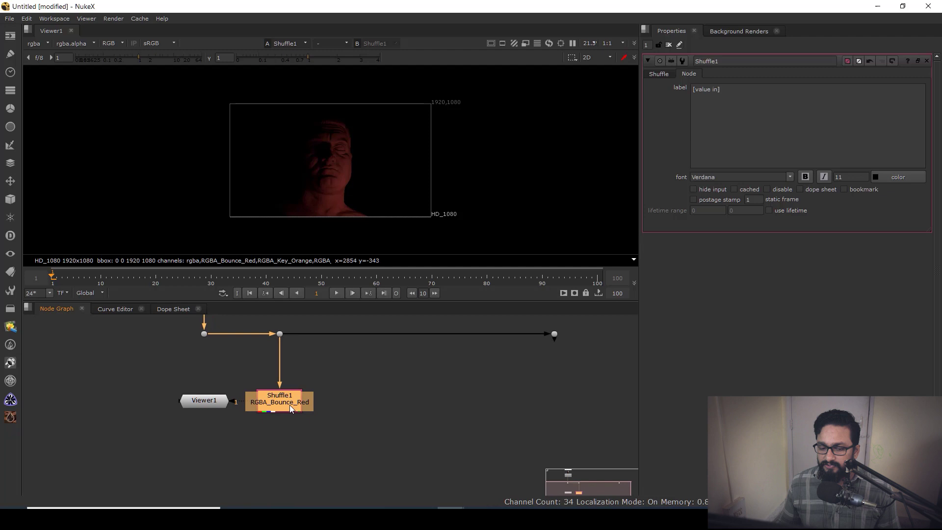
pyautogui.press('ctrl')
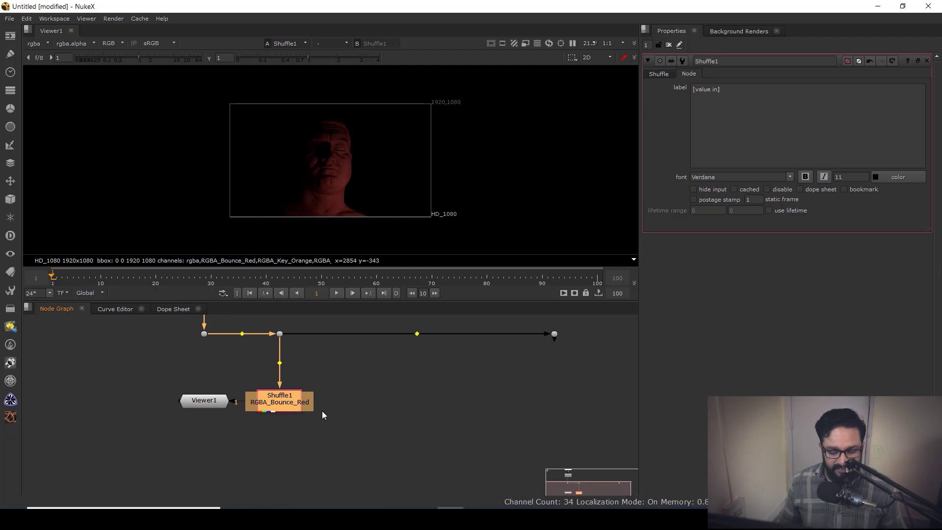
pyautogui.click(346, 399)
pyautogui.hotkey('ctrl', 'v')
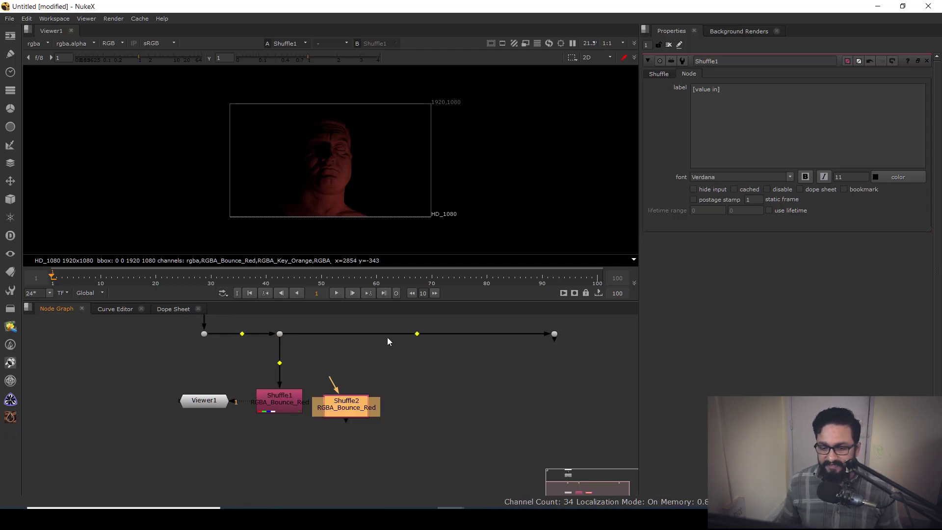
# Insert a Dot on the horizontal connection, feed Shuffle2 from it and align the node directly below that Dot
pyautogui.keyDown('ctrl'); pyautogui.click(416, 334); pyautogui.keyUp('ctrl')
pyautogui.moveTo(377, 336); pyautogui.dragTo(370, 340)
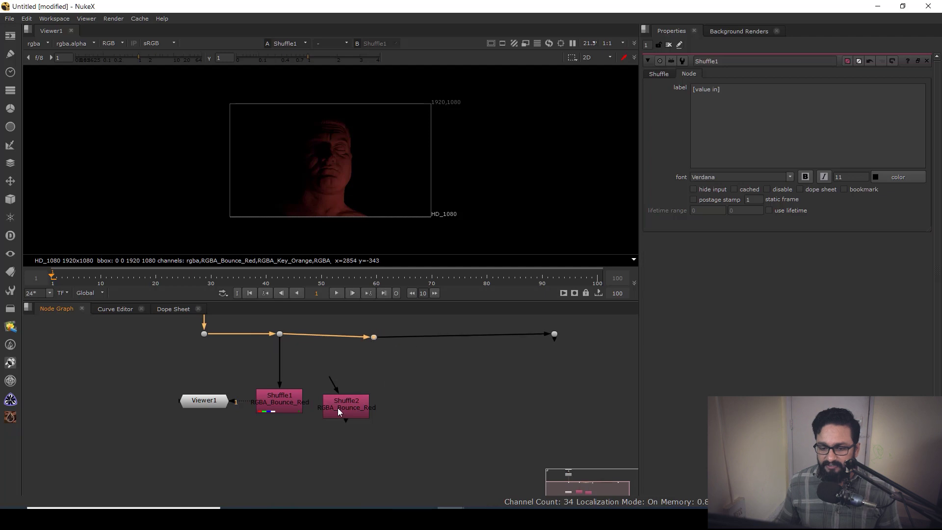
pyautogui.moveTo(338, 408); pyautogui.dragTo(360, 432)
pyautogui.click(362, 406)
pyautogui.moveTo(372, 346); pyautogui.dragTo(375, 334)
pyautogui.moveTo(358, 399); pyautogui.dragTo(376, 337)
pyautogui.moveTo(374, 435); pyautogui.dragTo(381, 433)
# Set Shuffle2's first input layer to RGBA_Key_Orange and show the node in the viewer
pyautogui.doubleClick(381, 433)
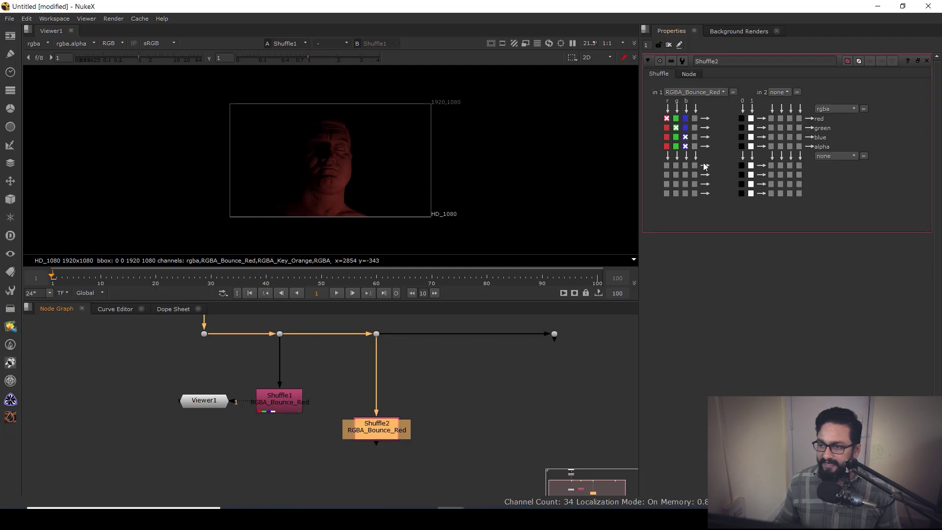
pyautogui.click(693, 92)
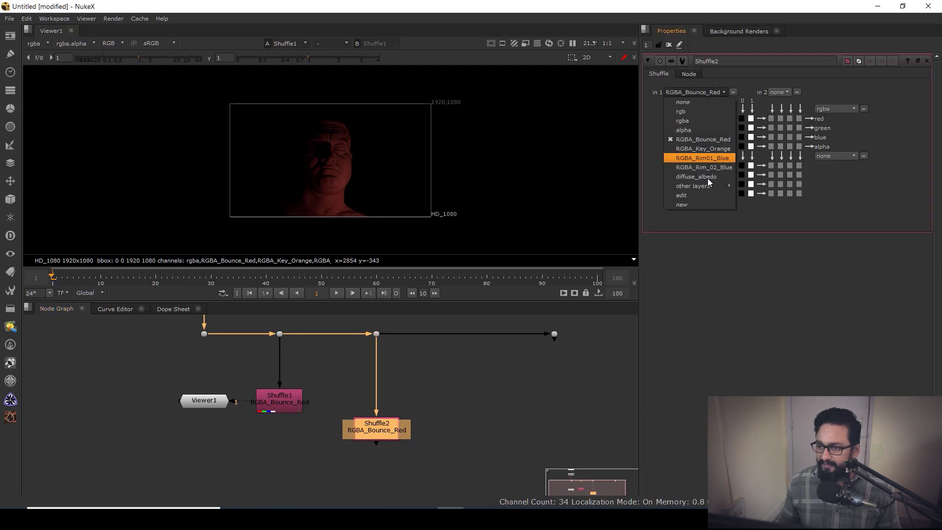
pyautogui.click(713, 149)
pyautogui.moveTo(378, 355); pyautogui.dragTo(363, 384, button='middle')
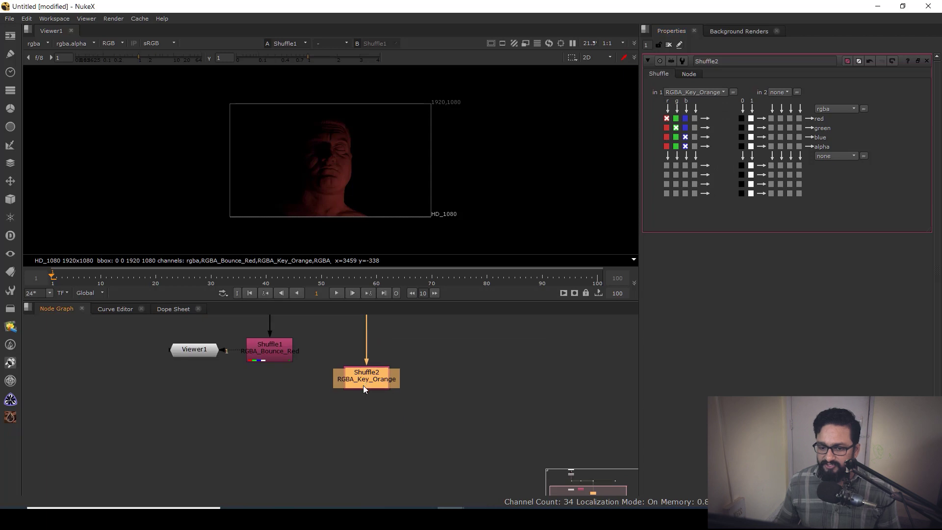
pyautogui.press('1')
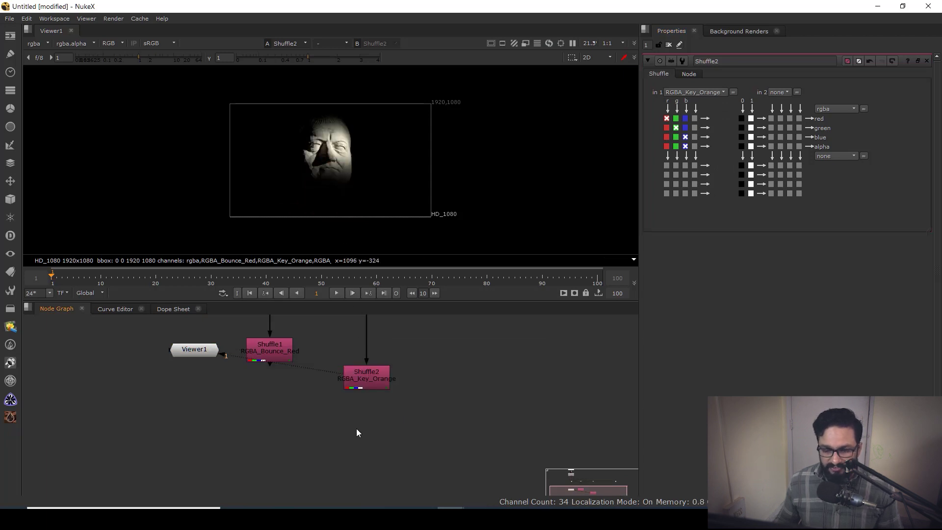
# Add a Merge below Shuffle2 with Shuffle2 as input A and Shuffle1 as input B, routing B through a corner Dot
pyautogui.press('m')
pyautogui.moveTo(337, 413); pyautogui.dragTo(251, 354)
pyautogui.moveTo(352, 428); pyautogui.dragTo(374, 437)
pyautogui.keyDown('ctrl'); pyautogui.moveTo(324, 398); pyautogui.dragTo(269, 435); pyautogui.keyUp('ctrl')
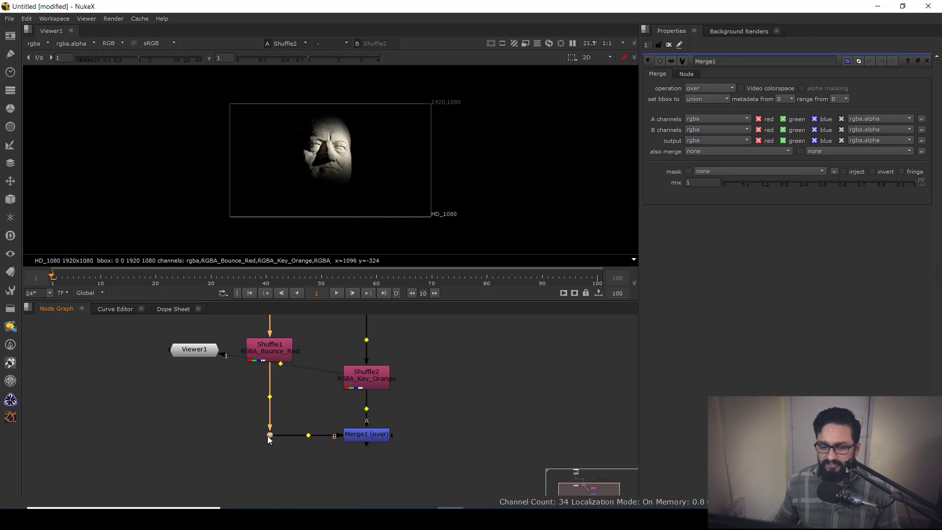
# Set Merge1's operation to plus and show the merged result in the viewer
pyautogui.click(372, 434)
pyautogui.click(709, 89)
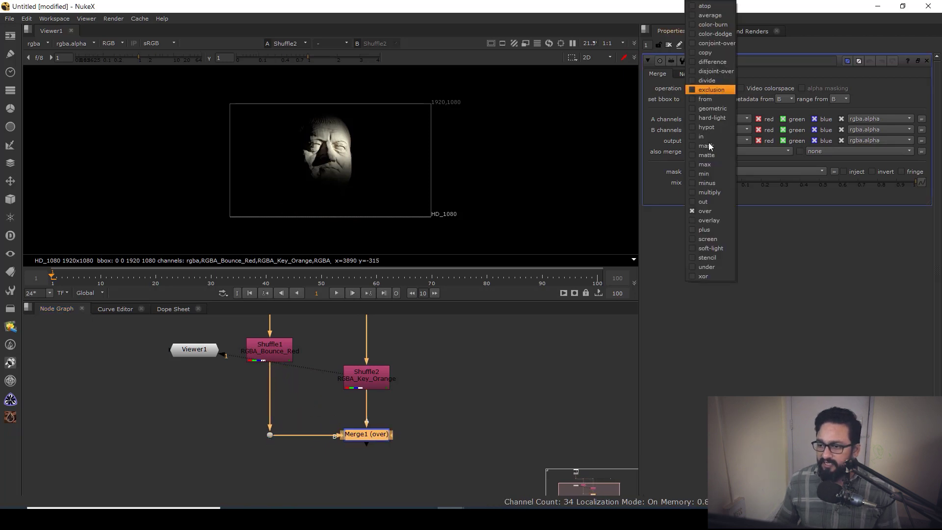
pyautogui.click(709, 238)
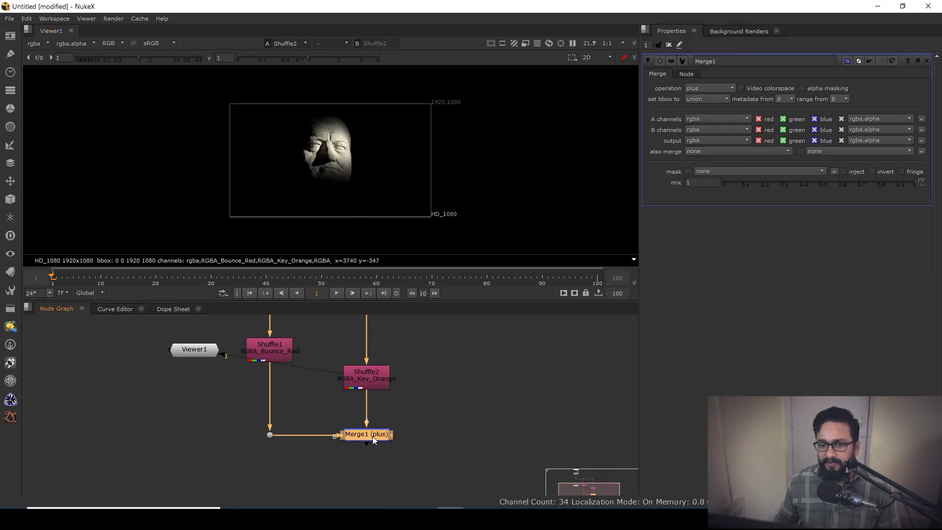
pyautogui.press('1')
pyautogui.scroll(3, 333, 218)
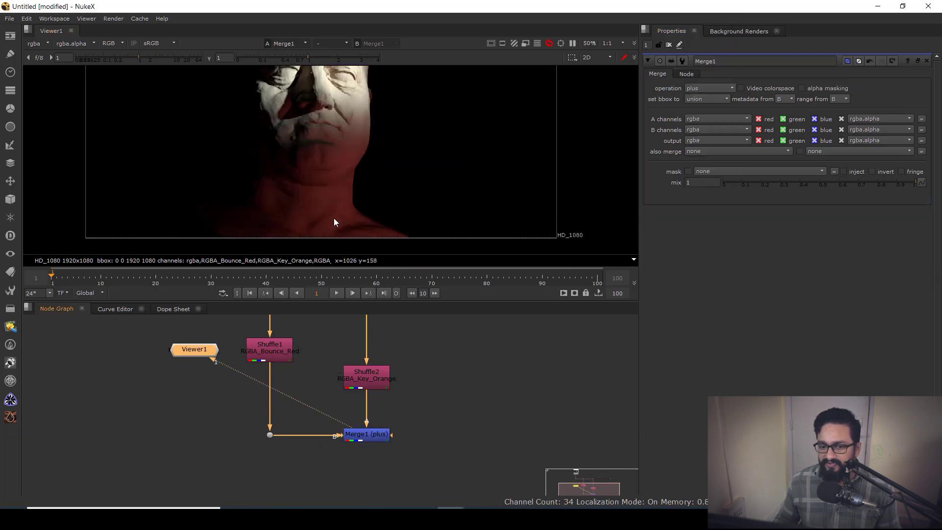
# Paste a copy of Shuffle2 to its right and insert a Dot above it on the horizontal connection as its input
pyautogui.scroll(-3, 391, 374)
pyautogui.click(390, 374)
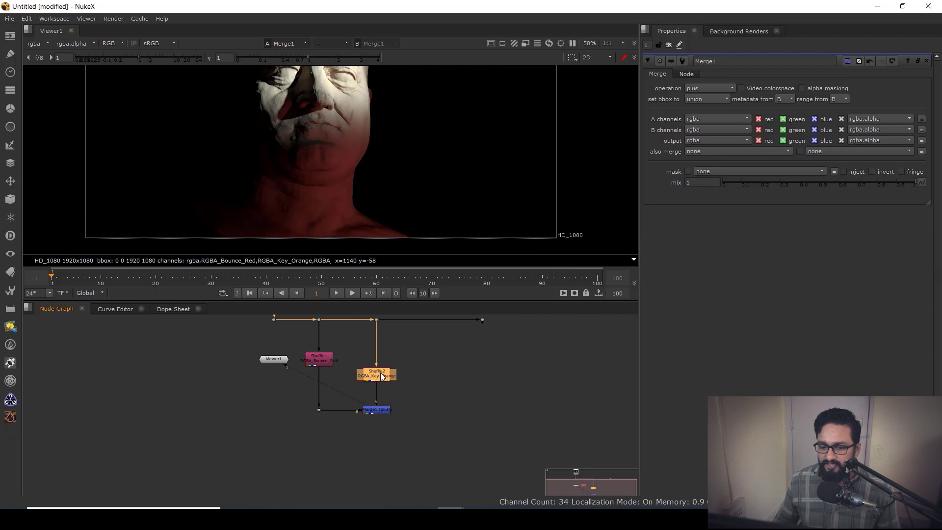
pyautogui.click(419, 379)
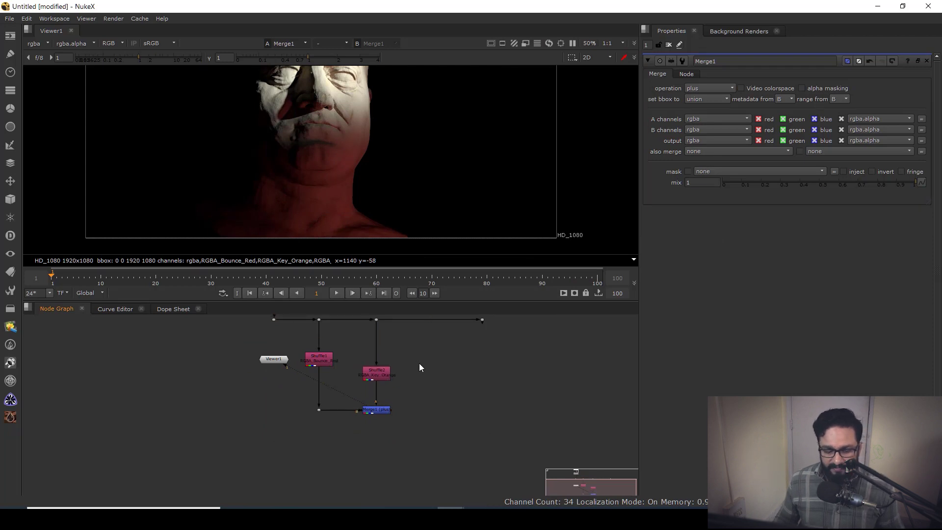
pyautogui.keyDown('ctrl'); pyautogui.click(429, 319); pyautogui.keyUp('ctrl')
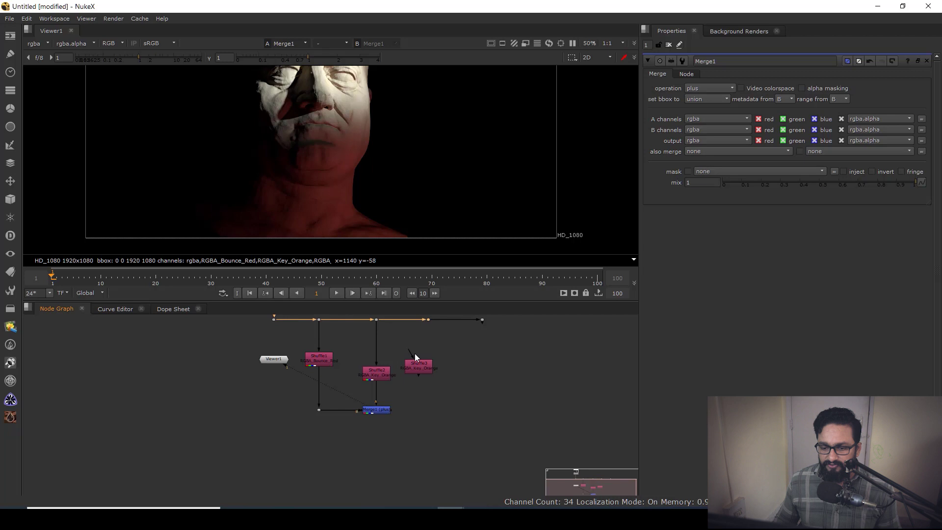
# Set Shuffle3's first input layer to RGBA_Rim01_Blue and show the node in the viewer
pyautogui.doubleClick(432, 370)
pyautogui.click(695, 92)
pyautogui.click(715, 157)
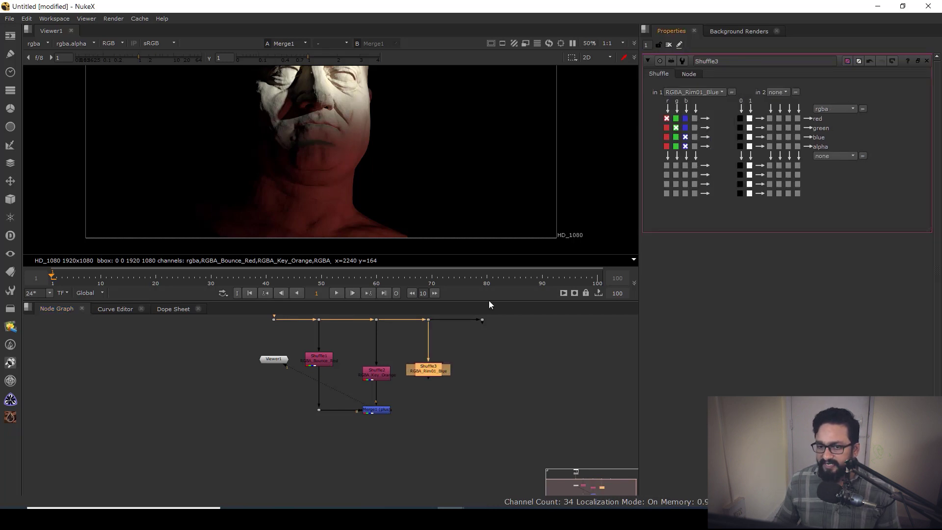
pyautogui.press('1')
pyautogui.scroll(-1, 318, 157)
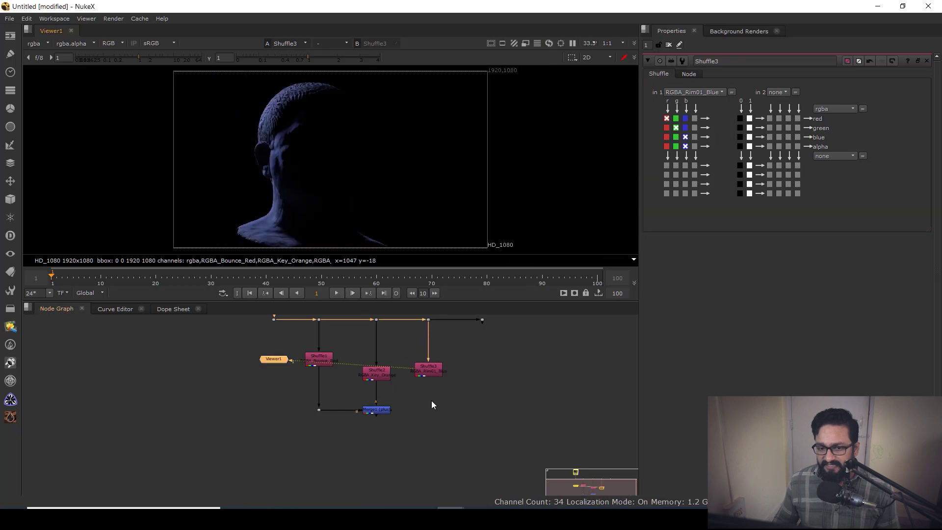
# Add a Merge below Shuffle3, level with Merge1, with Shuffle3 as input A and Merge1 as input B
pyautogui.press('m')
pyautogui.scroll(2, 423, 394)
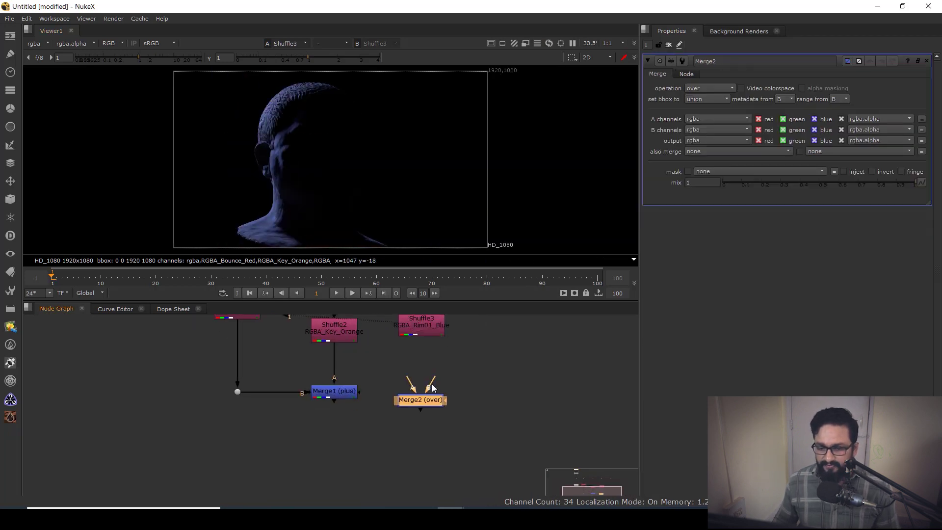
pyautogui.moveTo(335, 395); pyautogui.dragTo(335, 395)
pyautogui.moveTo(432, 396); pyautogui.dragTo(434, 396)
pyautogui.click(419, 357)
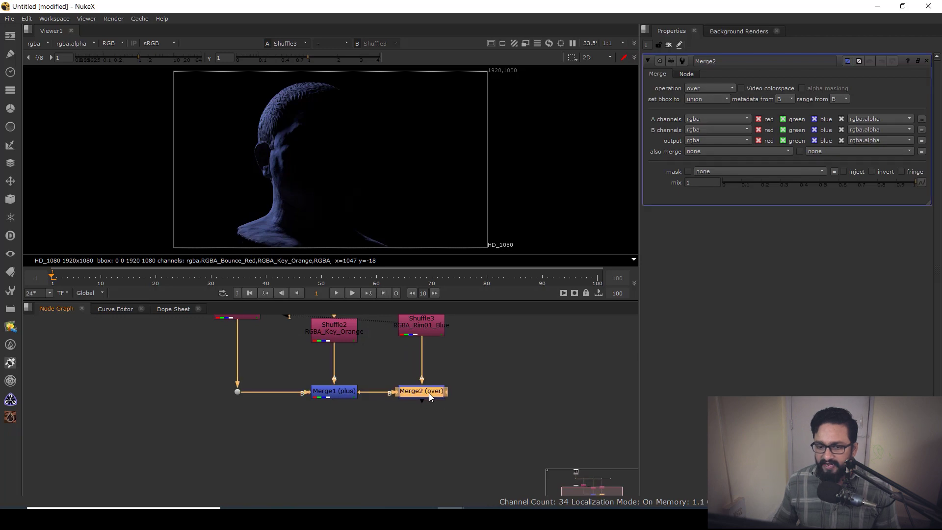
# Show Merge2 in the viewer and set its operation to plus
pyautogui.press('1')
pyautogui.click(710, 88)
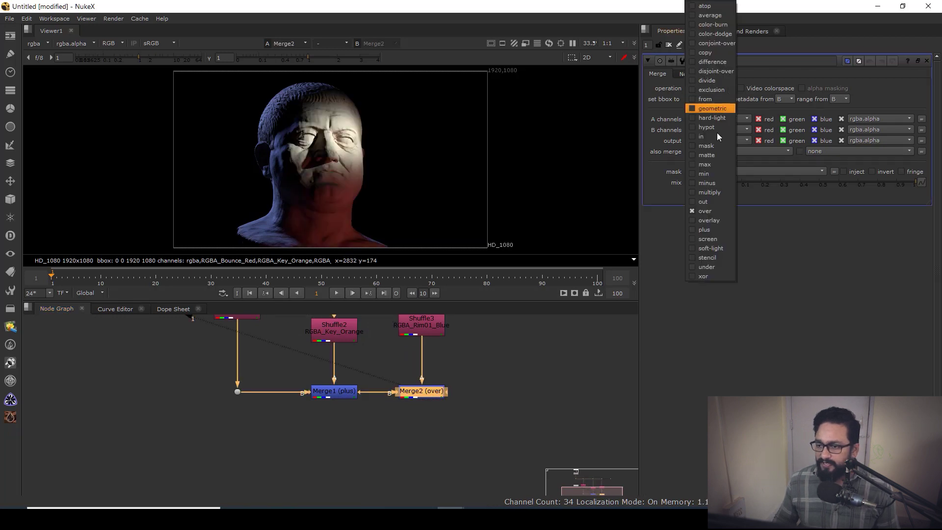
pyautogui.click(720, 228)
# Paste another Shuffle copy to the right of Shuffle3, connect it to the last Dot and place it below that Dot
pyautogui.scroll(-3, 425, 415)
pyautogui.click(464, 372)
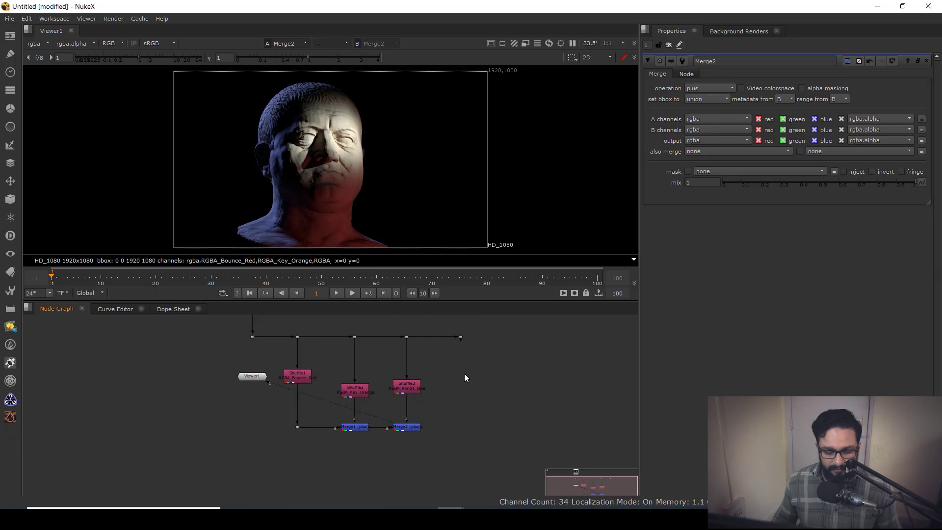
pyautogui.press('l')
pyautogui.click(467, 273)
pyautogui.hotkey('ctrl', 'v')
pyautogui.scroll(5, 436, 376)
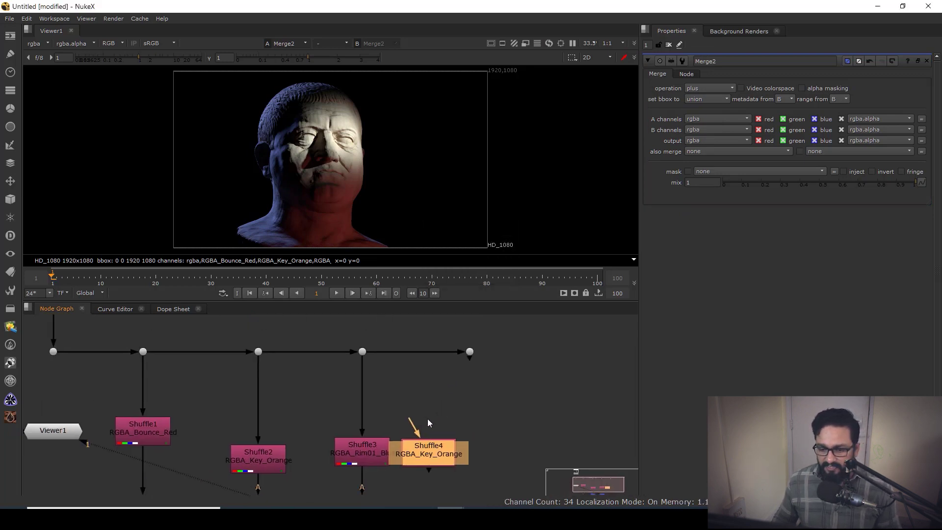
pyautogui.moveTo(472, 362); pyautogui.dragTo(472, 352)
pyautogui.moveTo(441, 455); pyautogui.dragTo(419, 397, button='middle')
pyautogui.moveTo(420, 397); pyautogui.dragTo(454, 417)
# Set Shuffle4's first input layer to RGBA_Rim_02_Blue and show the node in the viewer
pyautogui.doubleClick(454, 417)
pyautogui.click(700, 94)
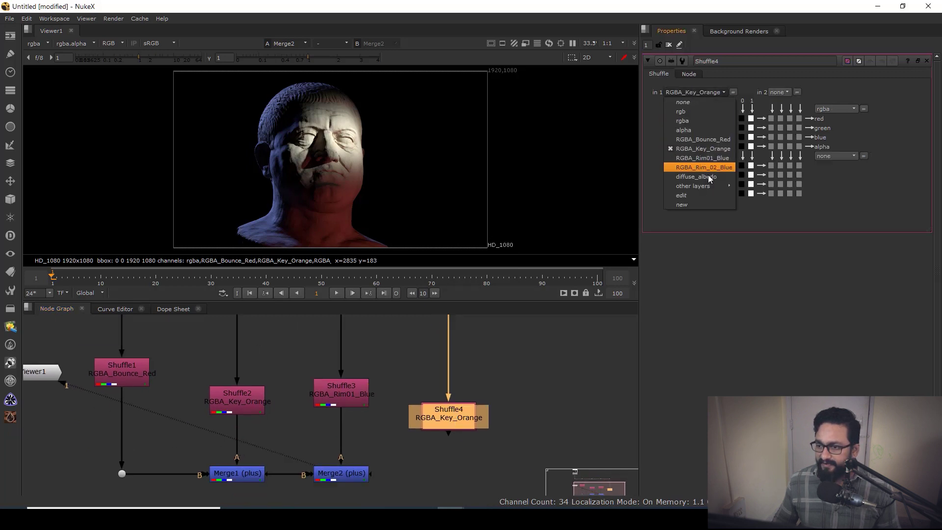
pyautogui.click(694, 173)
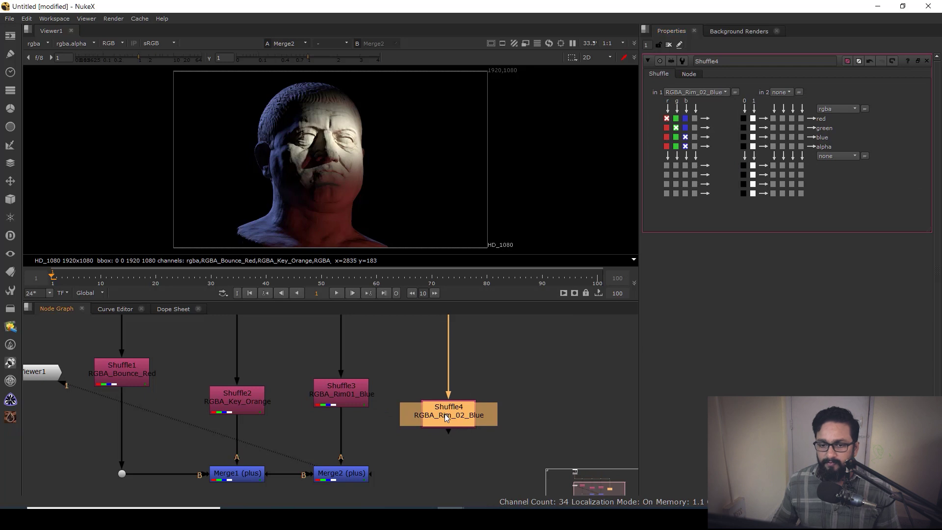
pyautogui.press('1')
# Add a Merge below Shuffle4 with Shuffle4 as input A and Merge2 as input B, and show it in the viewer
pyautogui.moveTo(433, 466); pyautogui.dragTo(413, 414, button='middle')
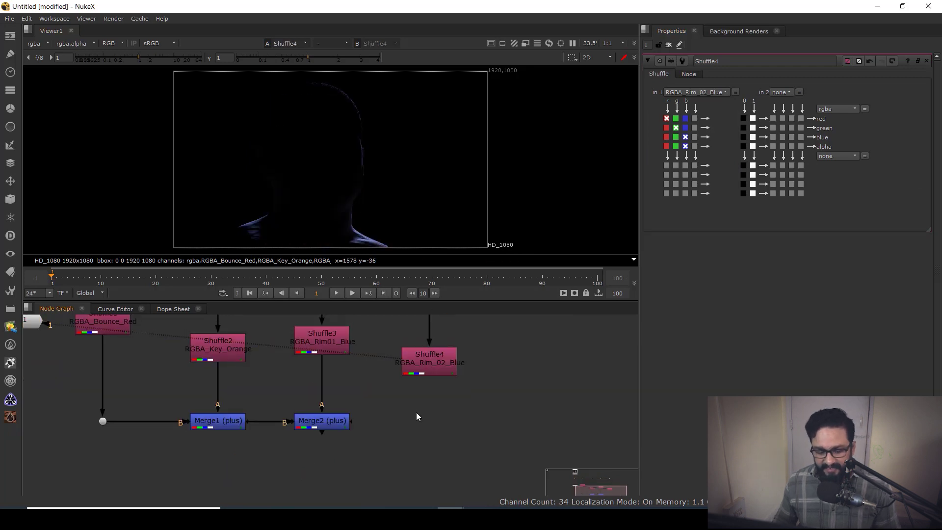
pyautogui.press('m')
pyautogui.moveTo(420, 417); pyautogui.dragTo(434, 423)
pyautogui.press('1')
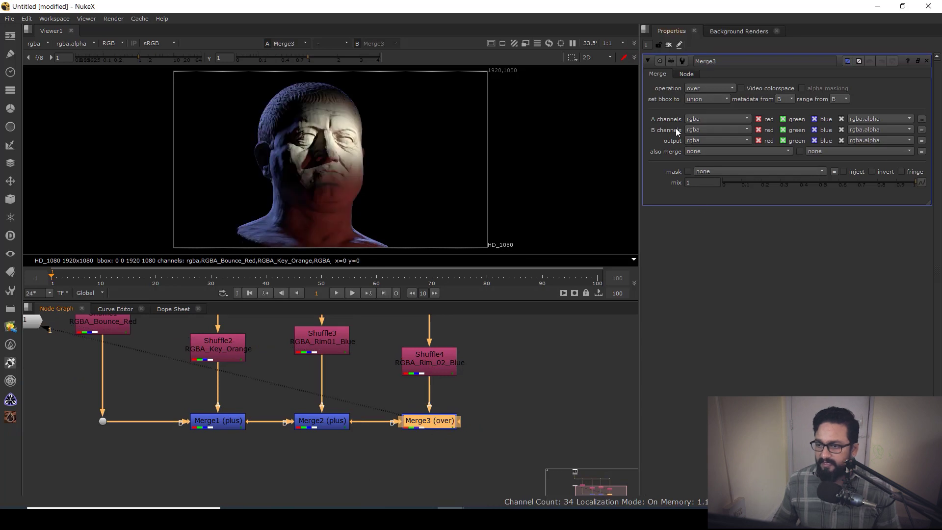
# Set Merge3's operation to plus, completing the chain of plus Merges
pyautogui.click(709, 89)
pyautogui.click(704, 229)
pyautogui.scroll(-3, 481, 392)
pyautogui.moveTo(481, 393); pyautogui.dragTo(431, 420)
pyautogui.click(478, 391)
pyautogui.press('f')
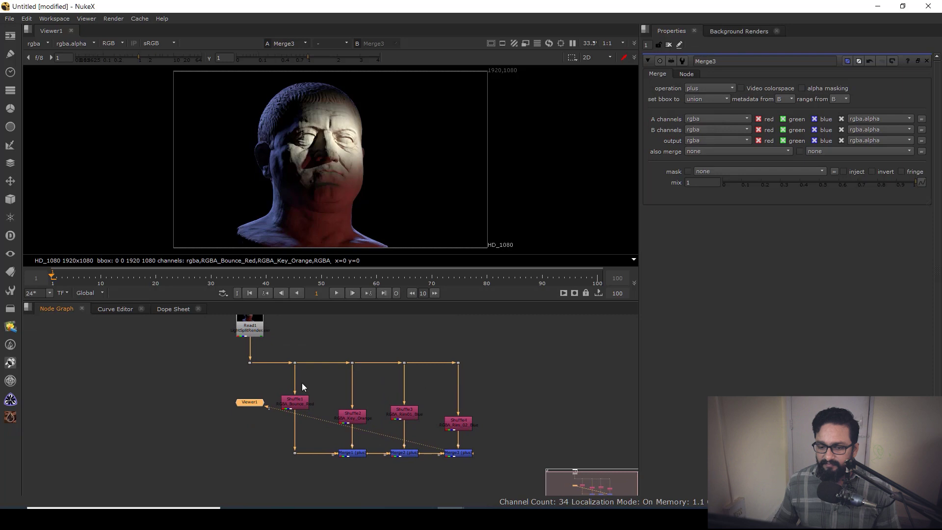
# Connect the Dot above Shuffle1 to the viewer's second input and compare the original render with Merge3
pyautogui.moveTo(280, 354); pyautogui.dragTo(311, 371)
pyautogui.press('2')
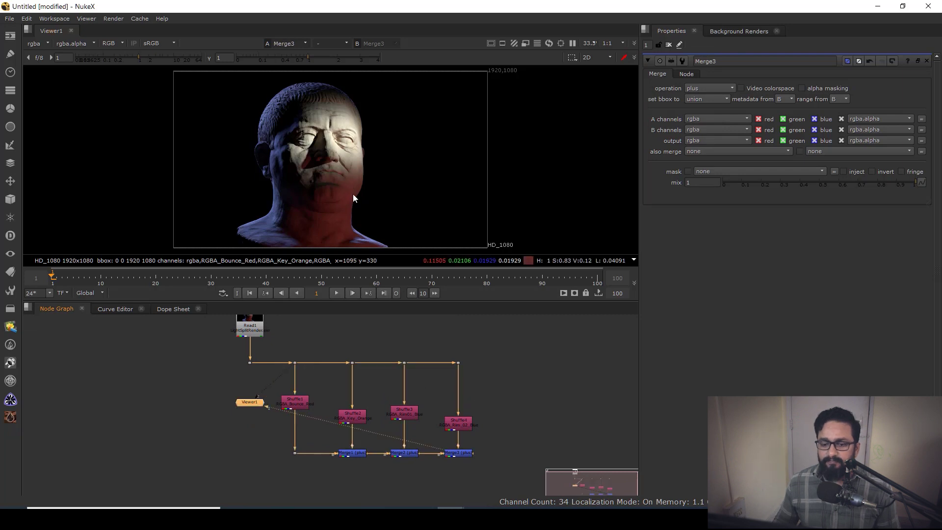
pyautogui.press('2')
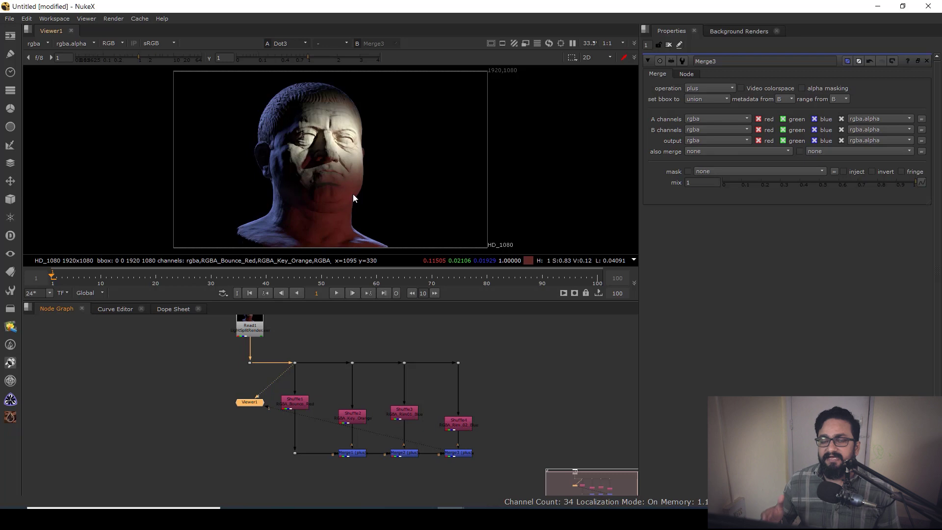
pyautogui.moveTo(419, 398); pyautogui.dragTo(417, 390, button='middle')
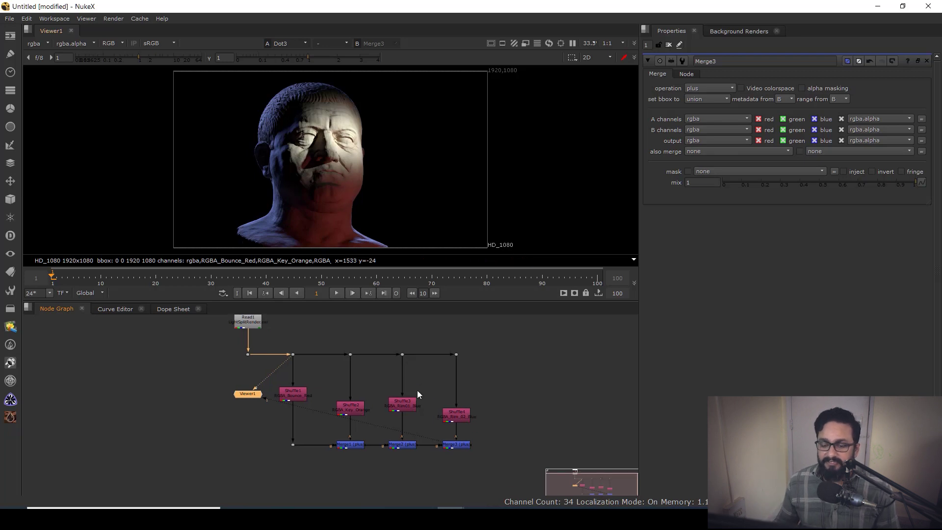
# Move Shuffle2 (RGBA_Key_Orange) up closer to its Dot and insert a Grade node a little below it
pyautogui.scroll(2, 377, 385)
pyautogui.moveTo(350, 381); pyautogui.dragTo(340, 341)
pyautogui.moveTo(357, 384); pyautogui.dragTo(353, 404, button='middle')
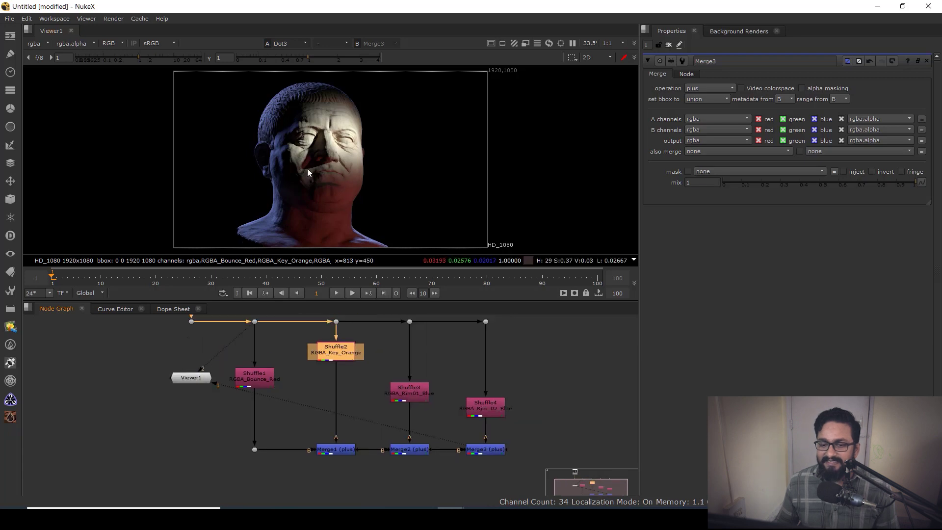
pyautogui.scroll(2, 307, 169)
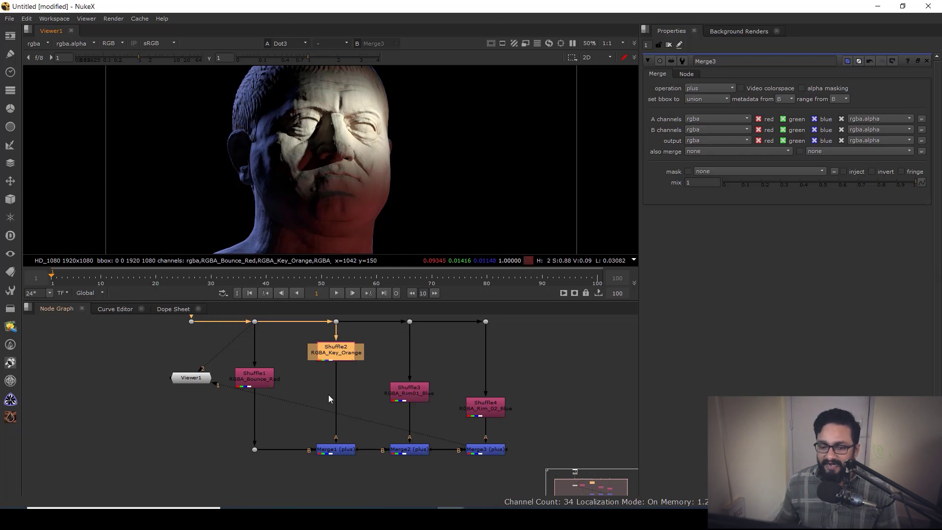
pyautogui.press('g')
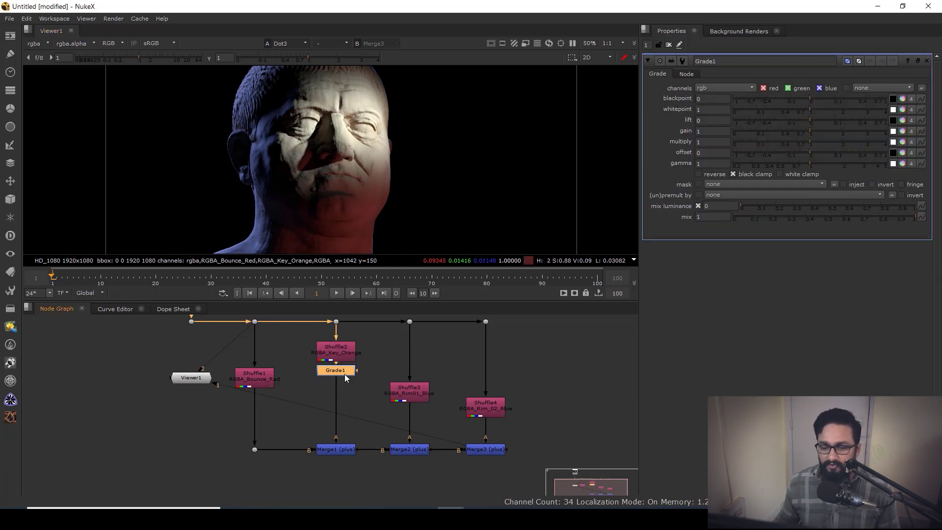
pyautogui.press('ctrl')
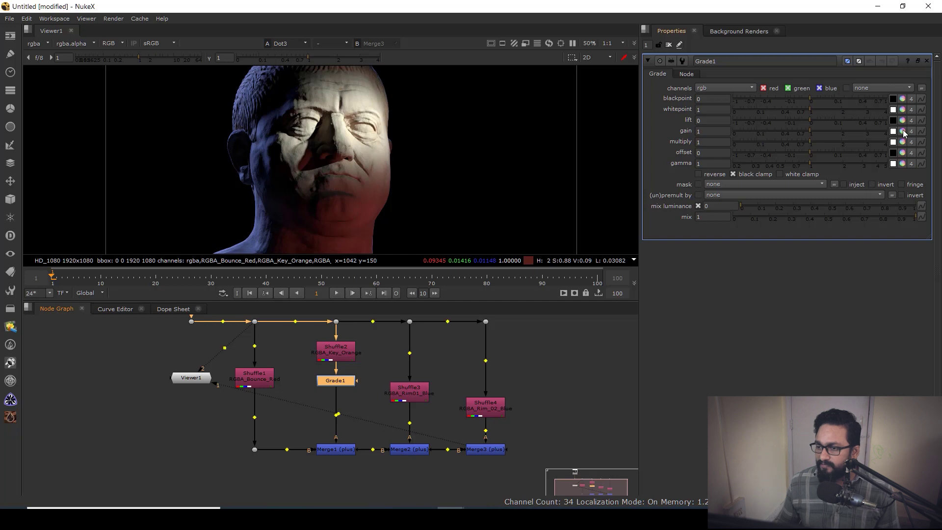
# Tint Grade1's gain warm yellow with red 1, green about 0.923 and blue about 0.683, with Merge3 shown in the viewer
pyautogui.keyDown('ctrl'); pyautogui.click(904, 132); pyautogui.keyUp('ctrl')
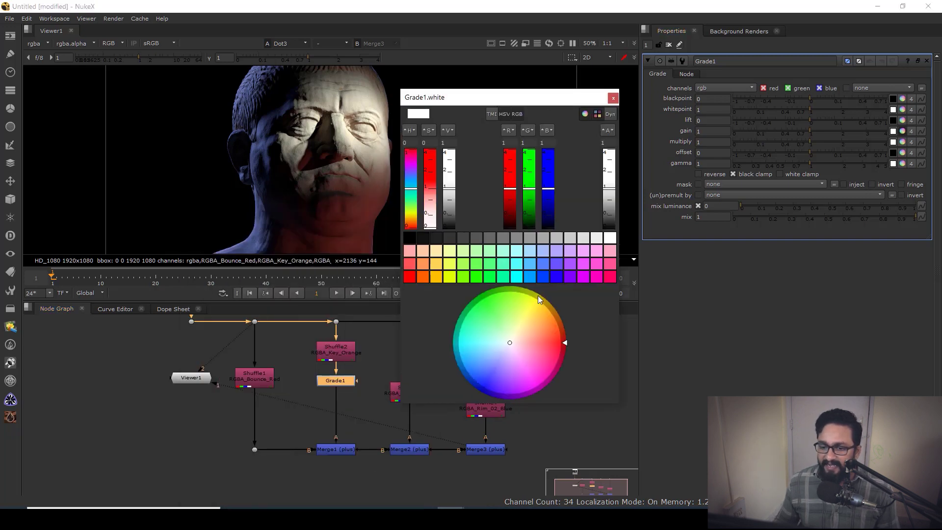
pyautogui.moveTo(516, 334); pyautogui.dragTo(525, 326)
pyautogui.click(485, 449)
pyautogui.press('1')
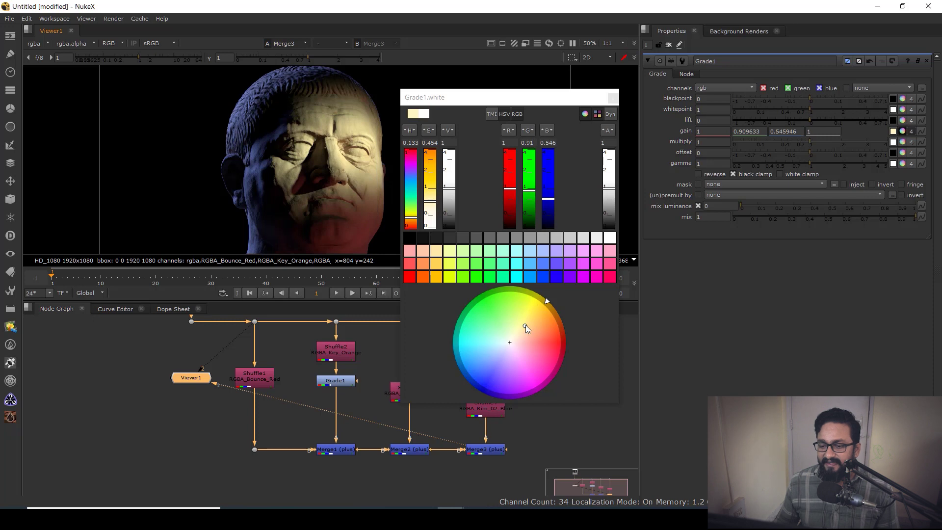
pyautogui.moveTo(525, 325); pyautogui.dragTo(520, 331)
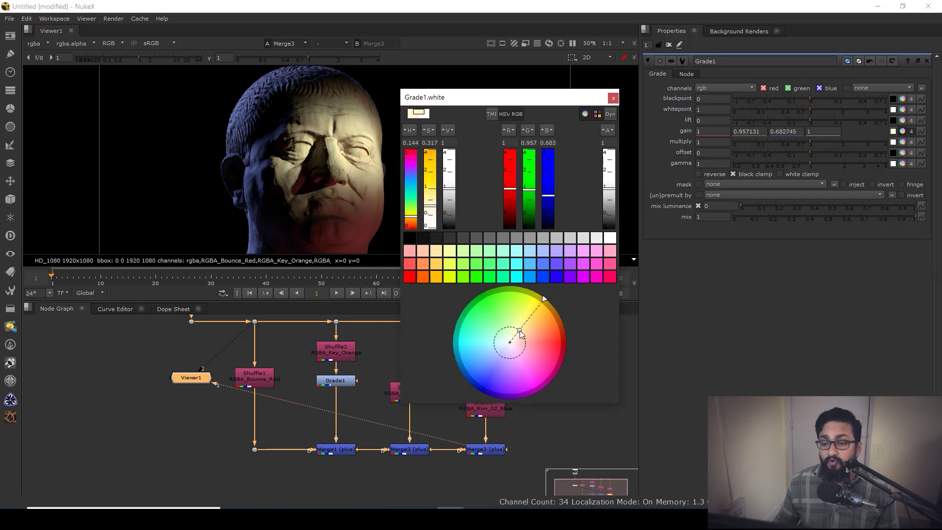
pyautogui.moveTo(541, 298); pyautogui.dragTo(551, 304)
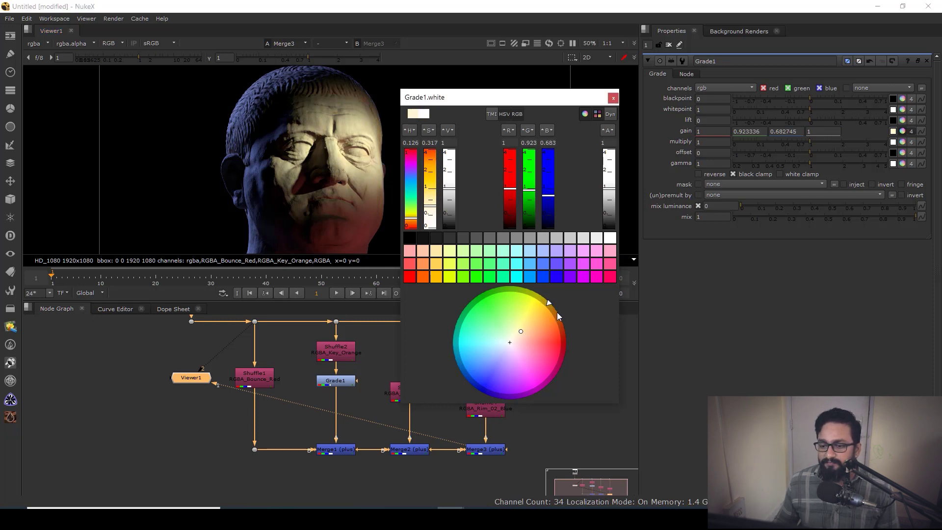
pyautogui.click(613, 98)
# Insert a Grade node below Shuffle1 (RGBA_Bounce_Red) and raise its gain to 1.92
pyautogui.moveTo(406, 402); pyautogui.dragTo(403, 376, button='middle')
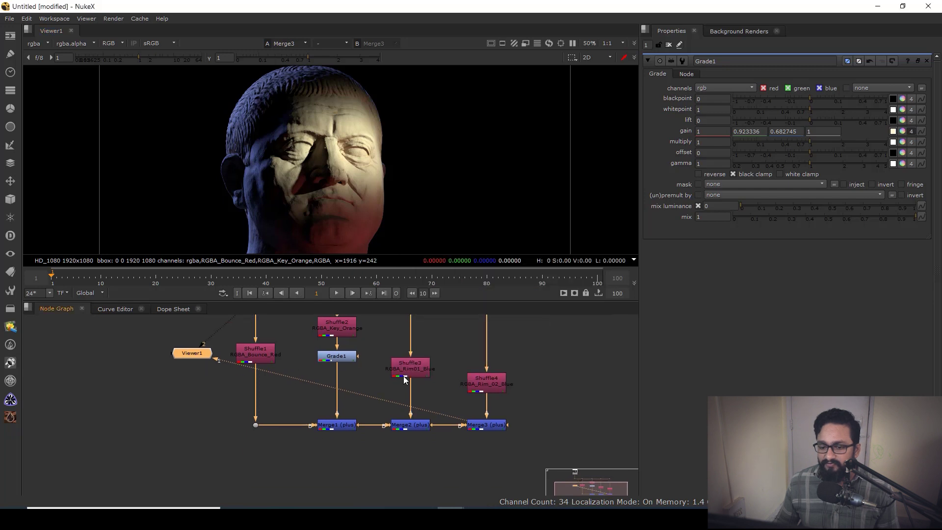
pyautogui.scroll(-3, 411, 117)
pyautogui.scroll(3, 393, 167)
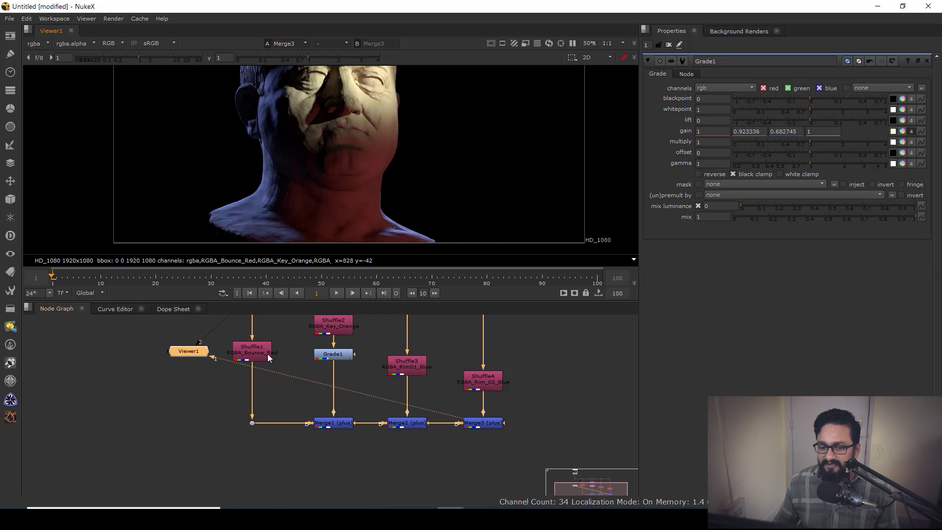
pyautogui.scroll(3, 260, 354)
pyautogui.moveTo(254, 354); pyautogui.dragTo(265, 389)
pyautogui.press('g')
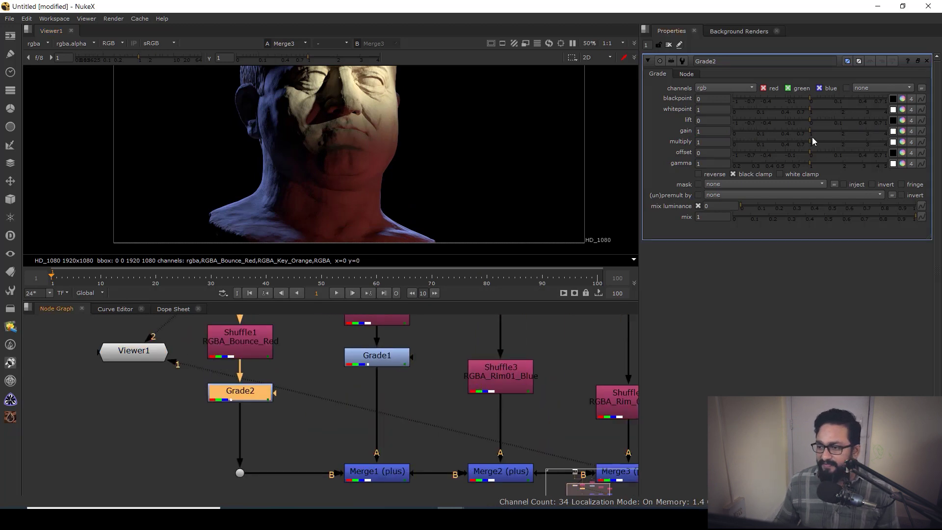
pyautogui.moveTo(809, 129); pyautogui.dragTo(839, 129)
pyautogui.scroll(-3, 428, 242)
pyautogui.scroll(3, 346, 117)
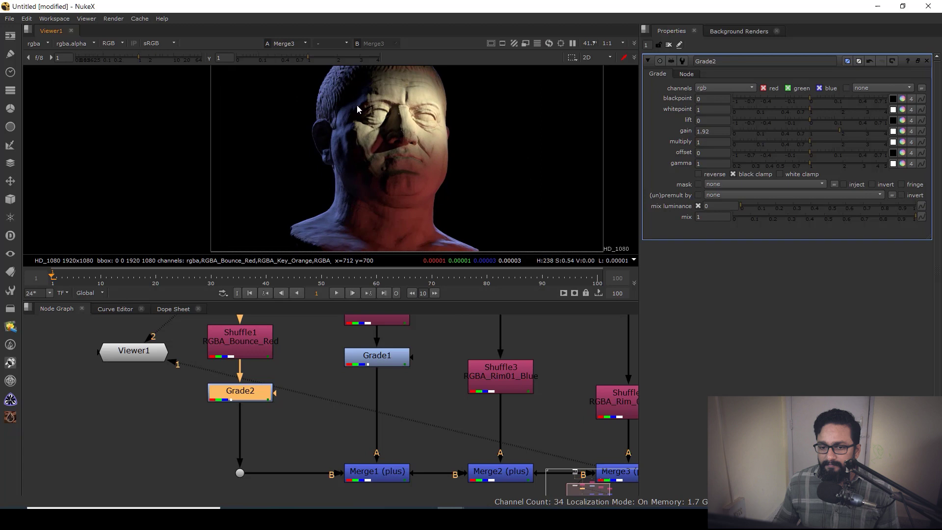
# Move Shuffle3 (RGBA_Rim01_Blue) up, insert a Grade node below it and set gain to 1.62 and gamma to 0.85
pyautogui.moveTo(465, 425); pyautogui.dragTo(390, 446, button='middle')
pyautogui.moveTo(392, 395); pyautogui.dragTo(392, 368)
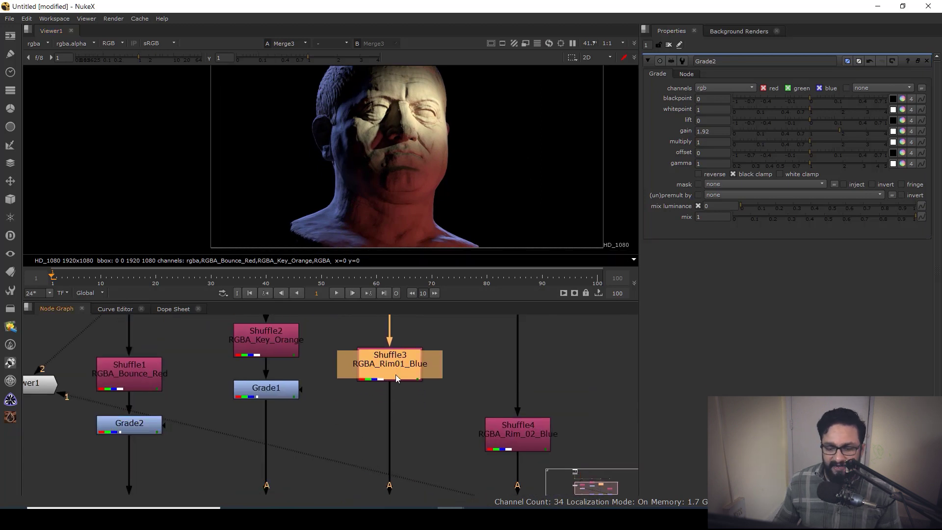
pyautogui.press('g')
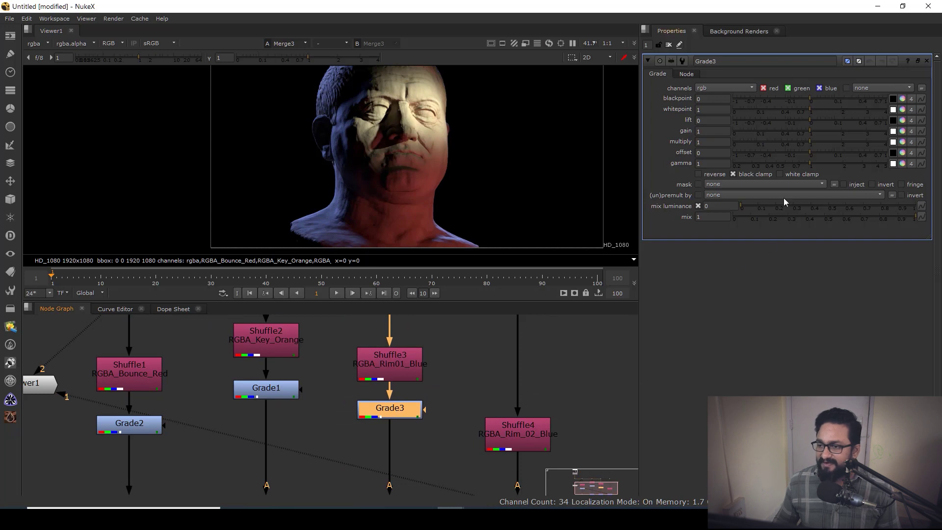
pyautogui.moveTo(810, 163); pyautogui.dragTo(831, 125)
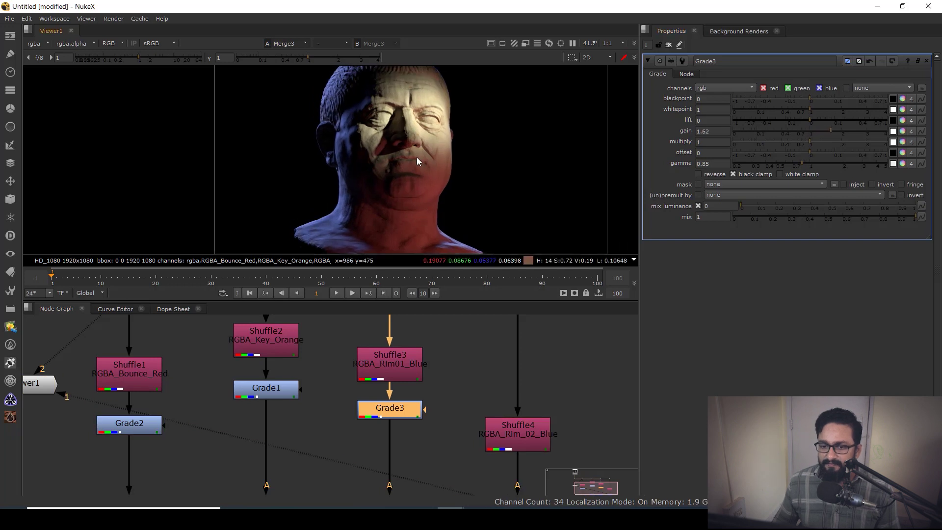
pyautogui.scroll(-2, 416, 157)
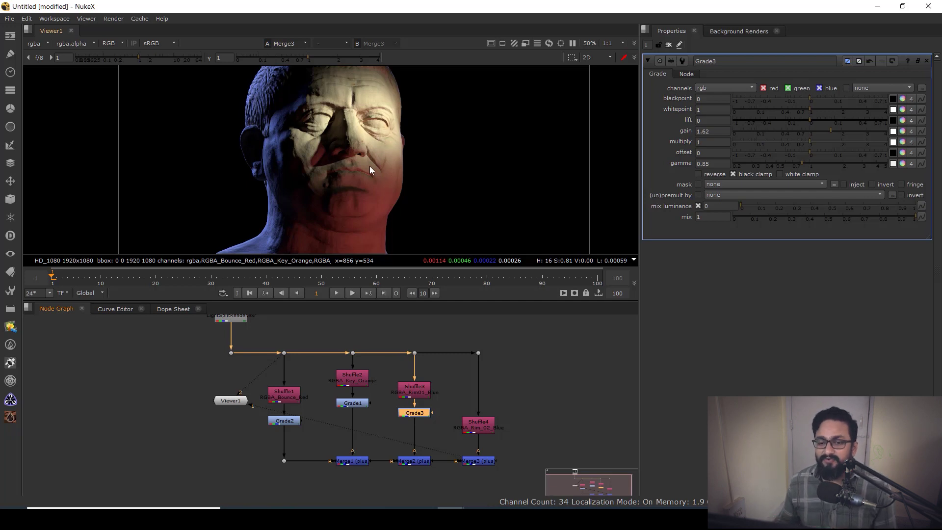
pyautogui.scroll(-2, 373, 176)
pyautogui.scroll(3, 403, 172)
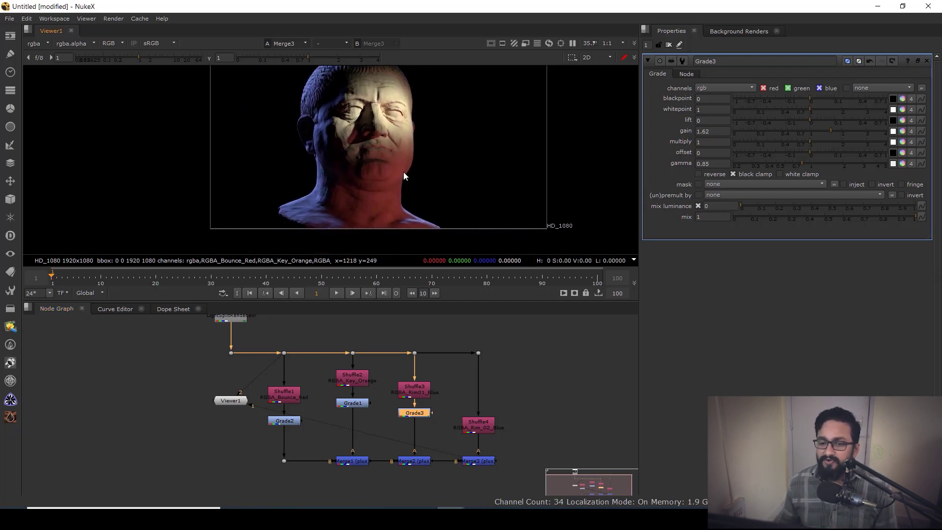
# Move Shuffle4 (RGBA_Rim_02_Blue) up and branch a Glow node off its output
pyautogui.keyDown('ctrl'); pyautogui.keyDown('shift'); pyautogui.moveTo(356, 176); pyautogui.dragTo(450, 231); pyautogui.keyUp('shift'); pyautogui.keyUp('ctrl')
pyautogui.moveTo(441, 427); pyautogui.dragTo(436, 422, button='middle')
pyautogui.scroll(3, 436, 422)
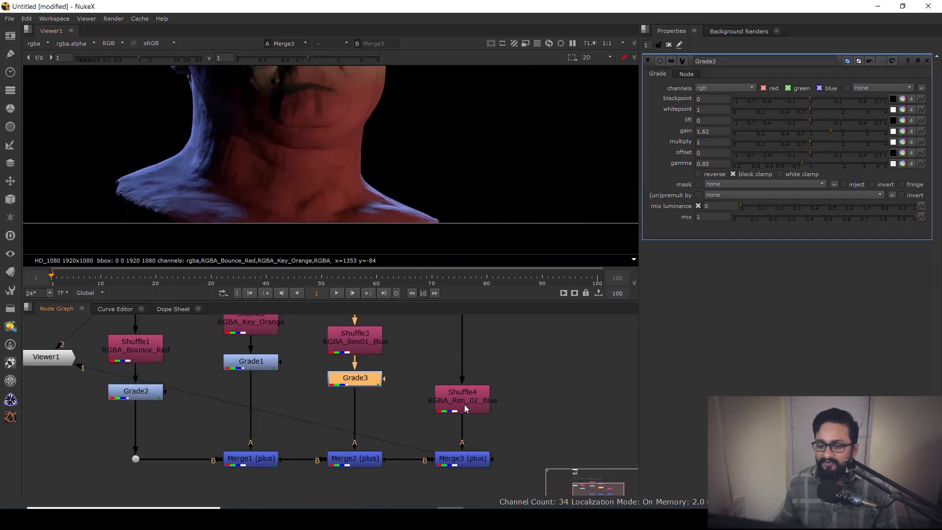
pyautogui.click(468, 357)
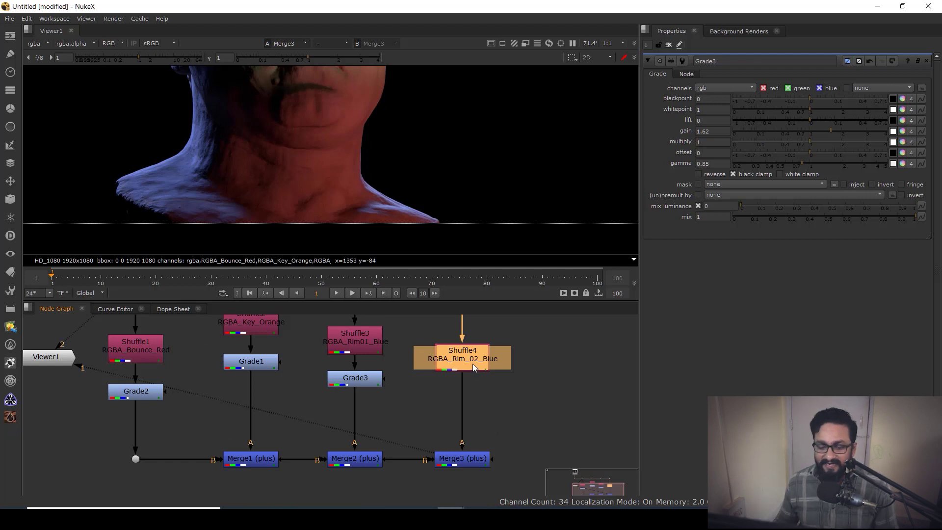
pyautogui.click(517, 381)
pyautogui.press('Tab')
pyautogui.write('glow')
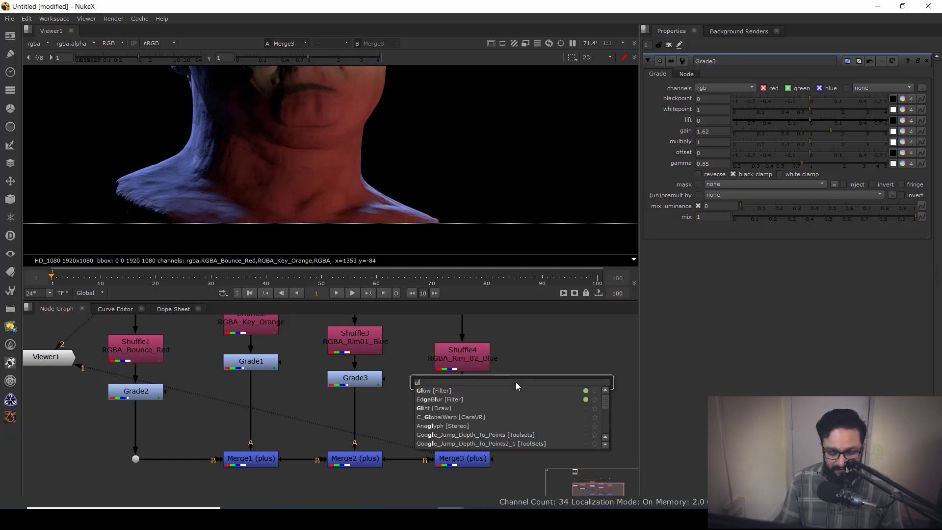
pyautogui.press('Return')
# Show Glow1 in the viewer, enable effect only and set its size to about 65.5
pyautogui.click(550, 364)
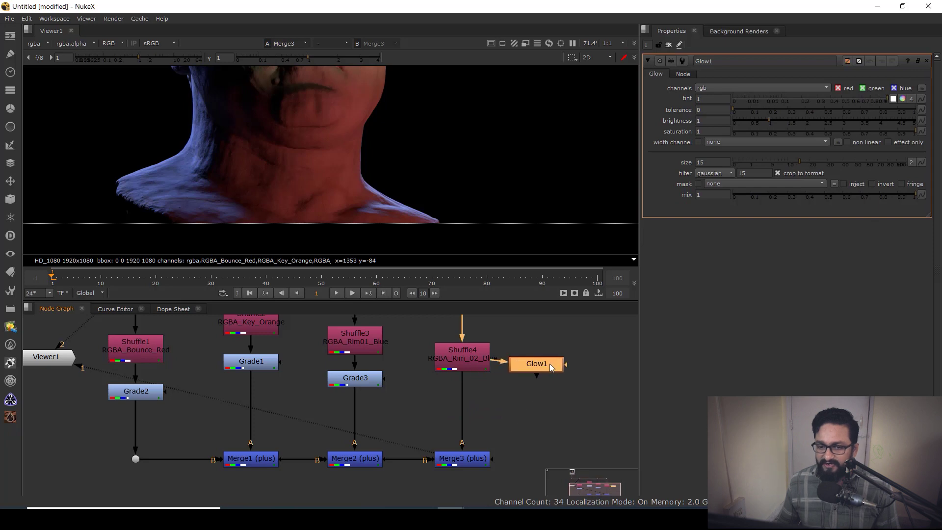
pyautogui.press('1')
pyautogui.press('f')
pyautogui.click(888, 142)
pyautogui.moveTo(795, 162); pyautogui.dragTo(873, 168)
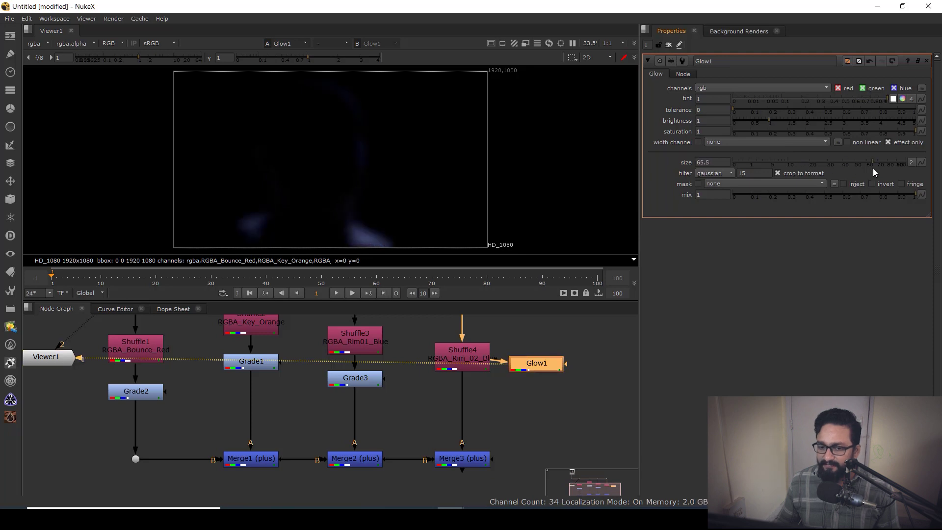
# Insert a Merge between Shuffle4 and Merge3, route Glow1 through a corner Dot into input A, and show the new Merge
pyautogui.click(492, 402)
pyautogui.press('m')
pyautogui.moveTo(496, 404); pyautogui.dragTo(468, 424)
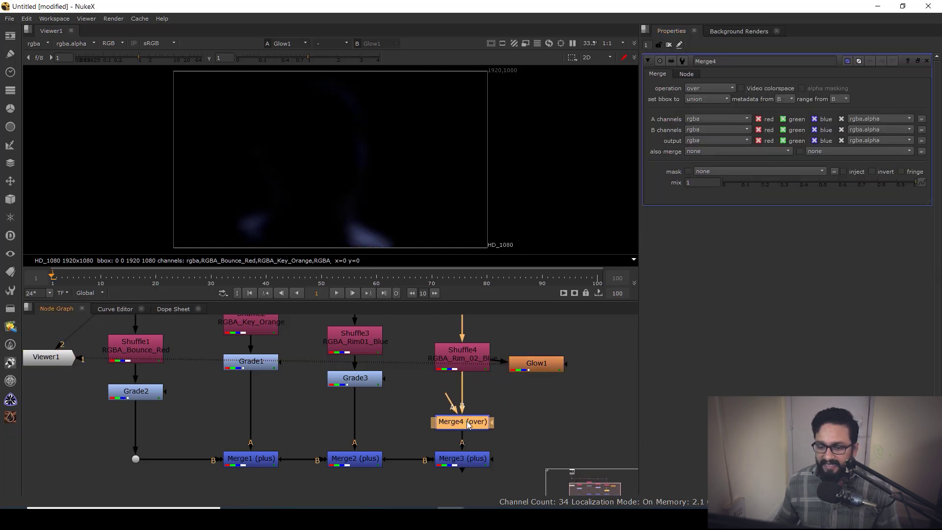
pyautogui.moveTo(535, 367); pyautogui.dragTo(548, 353)
pyautogui.keyDown('ctrl'); pyautogui.click(500, 389); pyautogui.keyUp('ctrl')
pyautogui.moveTo(500, 390); pyautogui.dragTo(542, 422)
pyautogui.click(460, 428)
pyautogui.press('1')
pyautogui.click(460, 428)
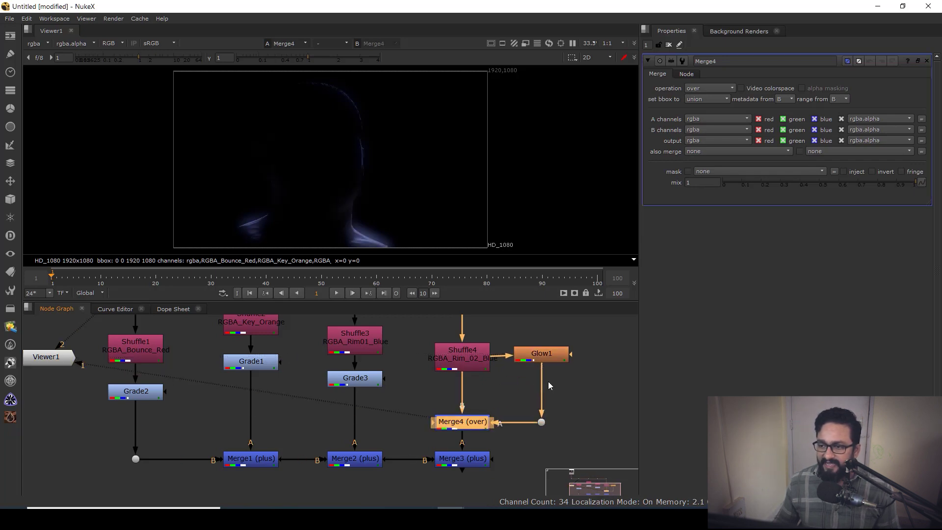
# Set Merge4's operation to screen and show Merge3 in the viewer
pyautogui.click(699, 89)
pyautogui.click(708, 239)
pyautogui.moveTo(519, 390); pyautogui.dragTo(517, 370, button='middle')
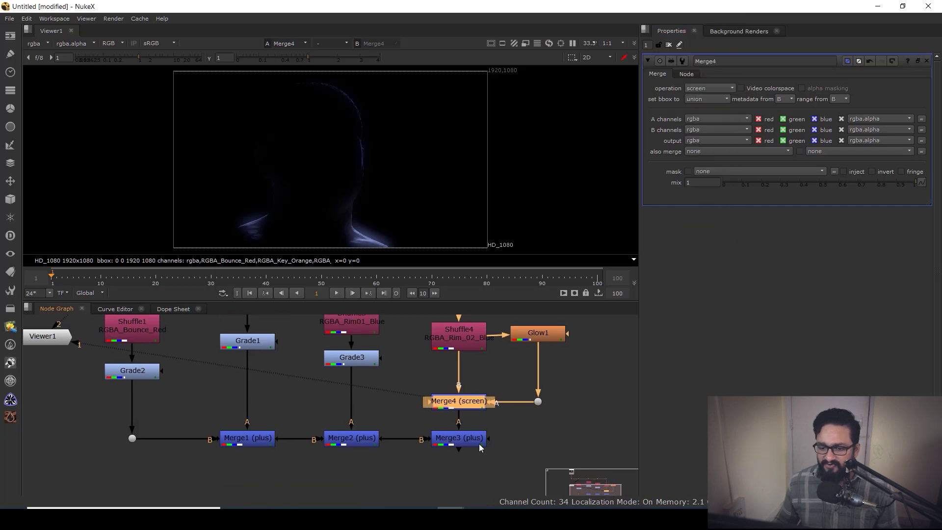
pyautogui.click(479, 443)
pyautogui.press('1')
# Examine the glow around the statue's shoulder and set Glow1's size to 100
pyautogui.moveTo(369, 186); pyautogui.dragTo(381, 141, button='middle')
pyautogui.scroll(5, 380, 164)
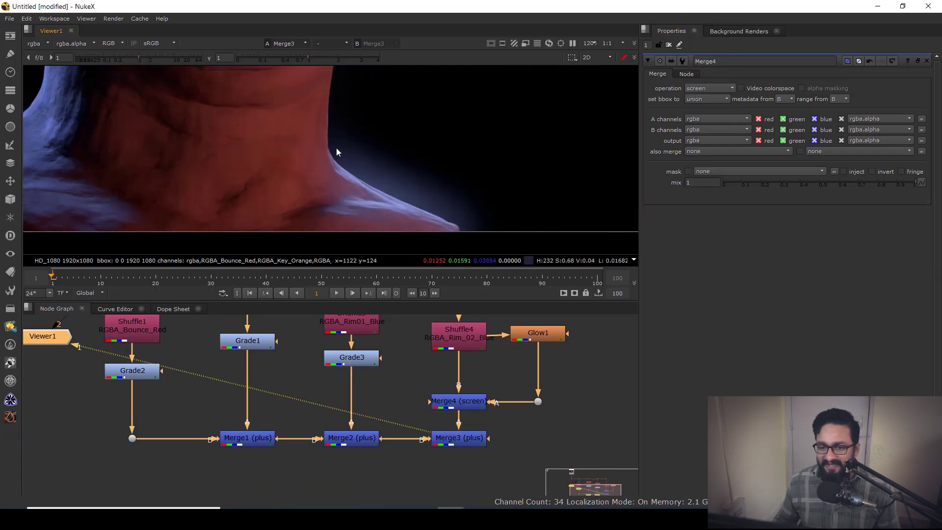
pyautogui.moveTo(510, 420); pyautogui.dragTo(491, 450, button='middle')
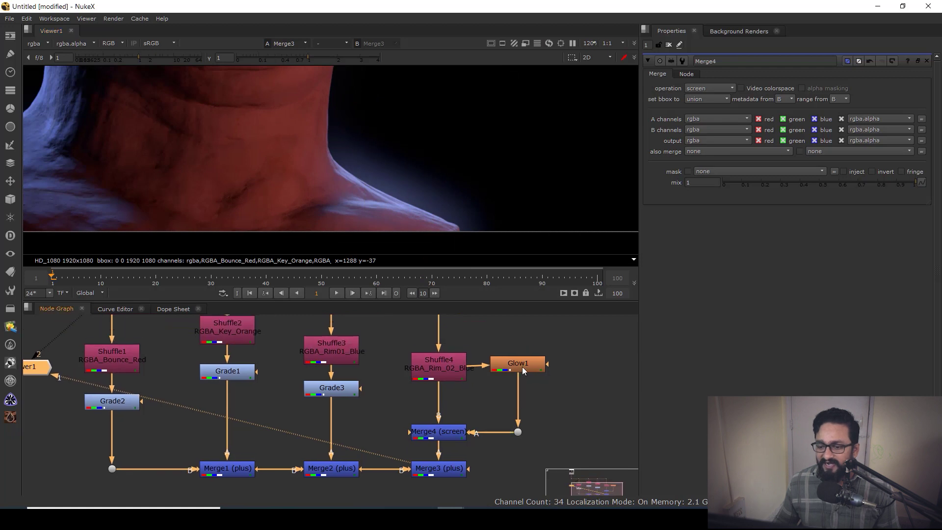
pyautogui.click(519, 363)
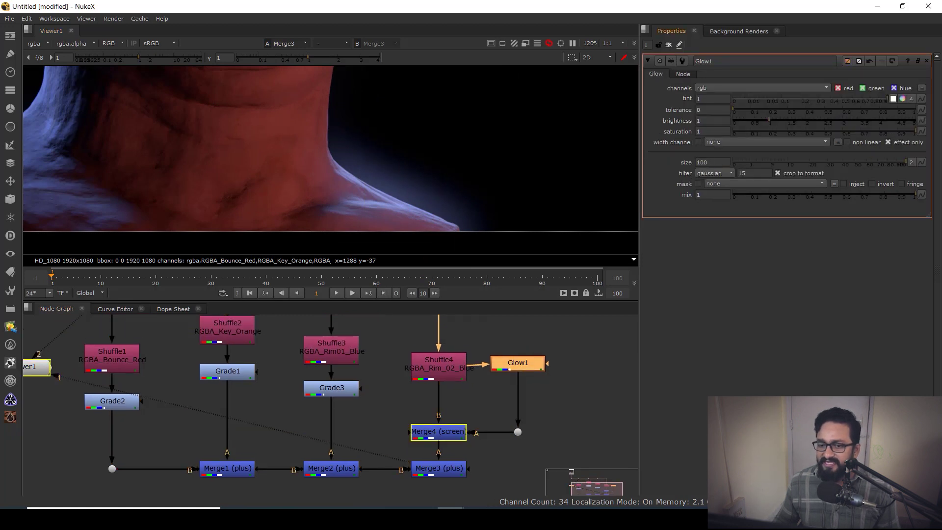
# Reduce Merge4's mix to 0.58 and fit the whole statue in the viewer
pyautogui.click(438, 431)
pyautogui.moveTo(375, 192); pyautogui.dragTo(398, 139, button='middle')
pyautogui.scroll(-1, 398, 139)
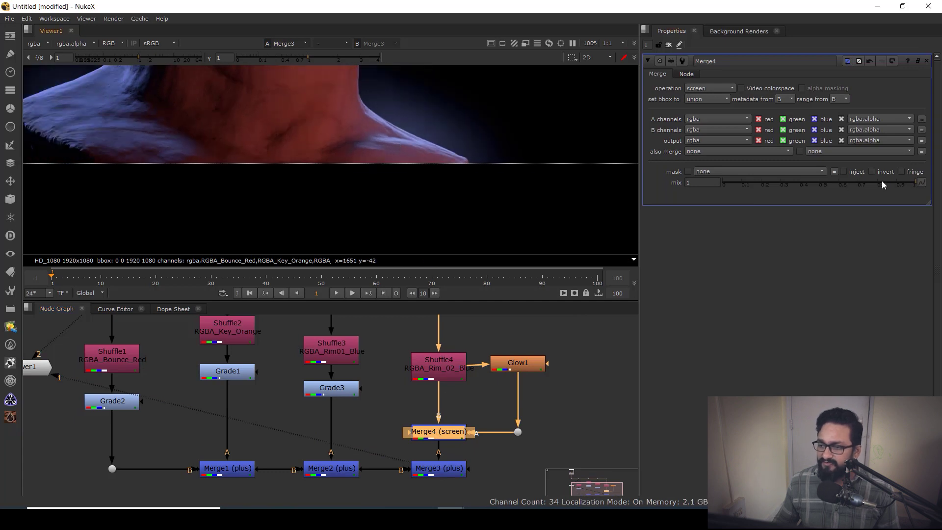
pyautogui.click(812, 183)
pyautogui.press('f')
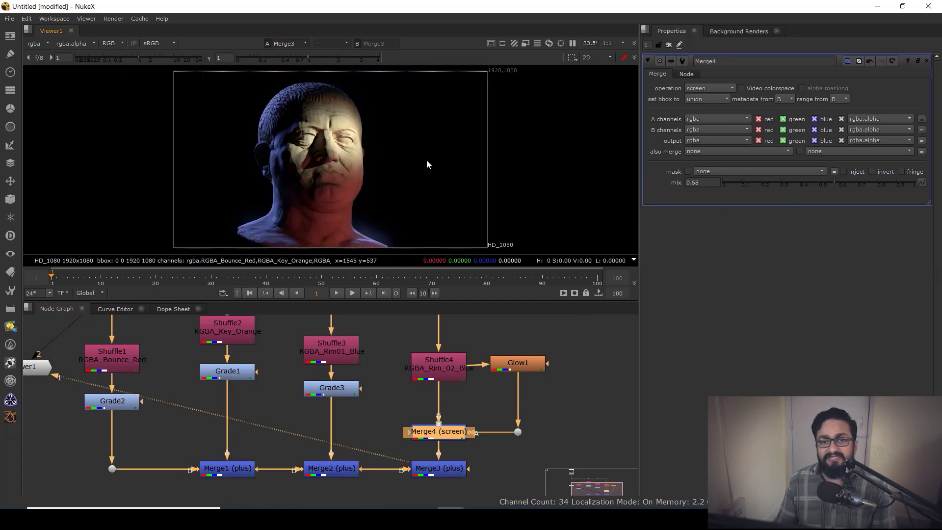